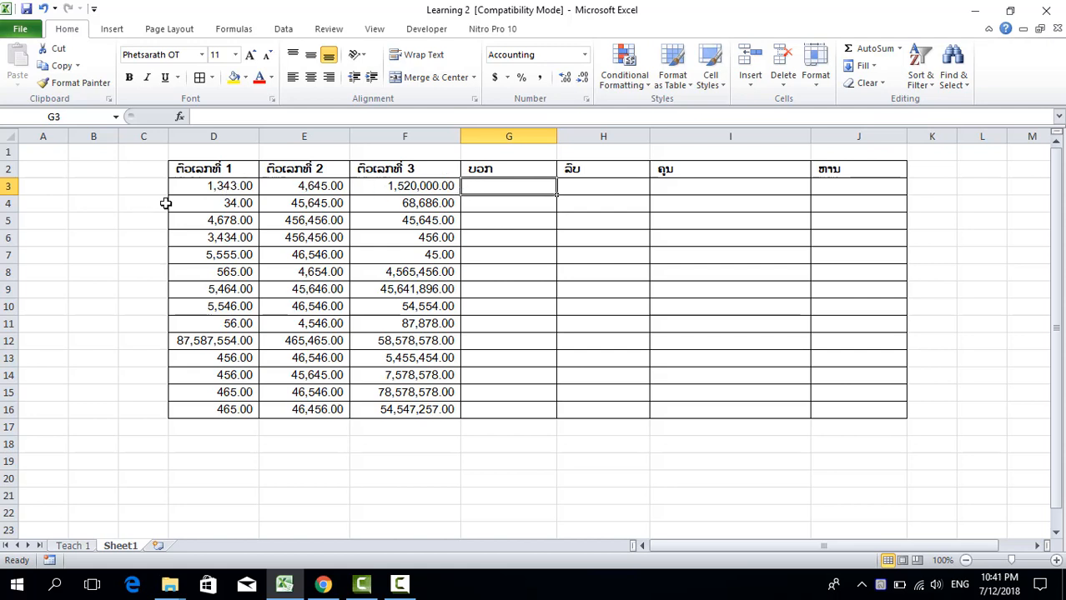
Enter a formula in G3 that adds the row's three numbers, =D3+E3+F3.
left_click(219, 187)
left_click(317, 201)
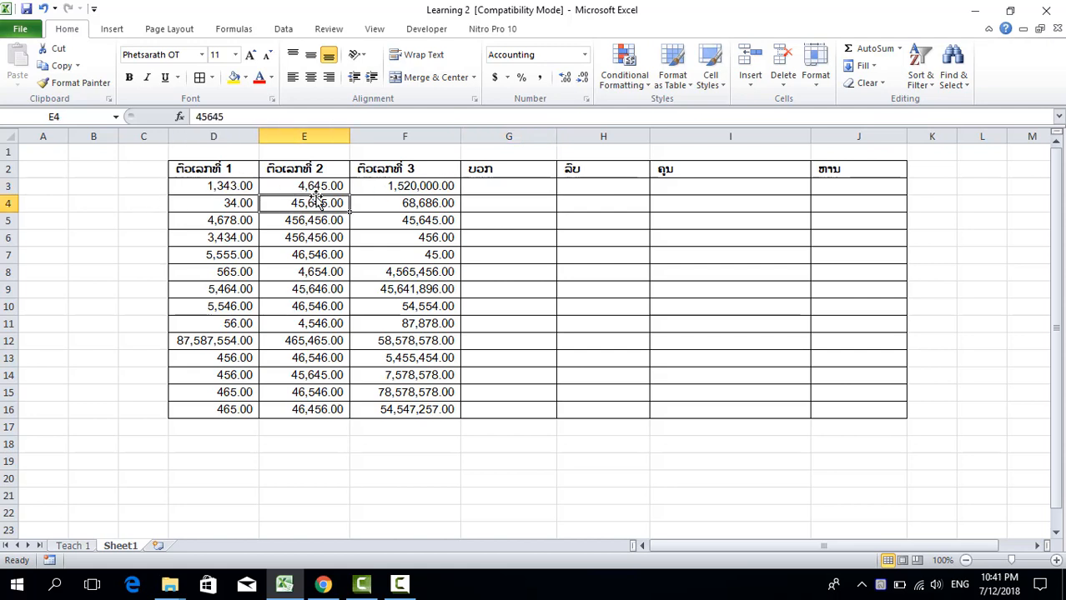
left_click(394, 185)
left_click(504, 191)
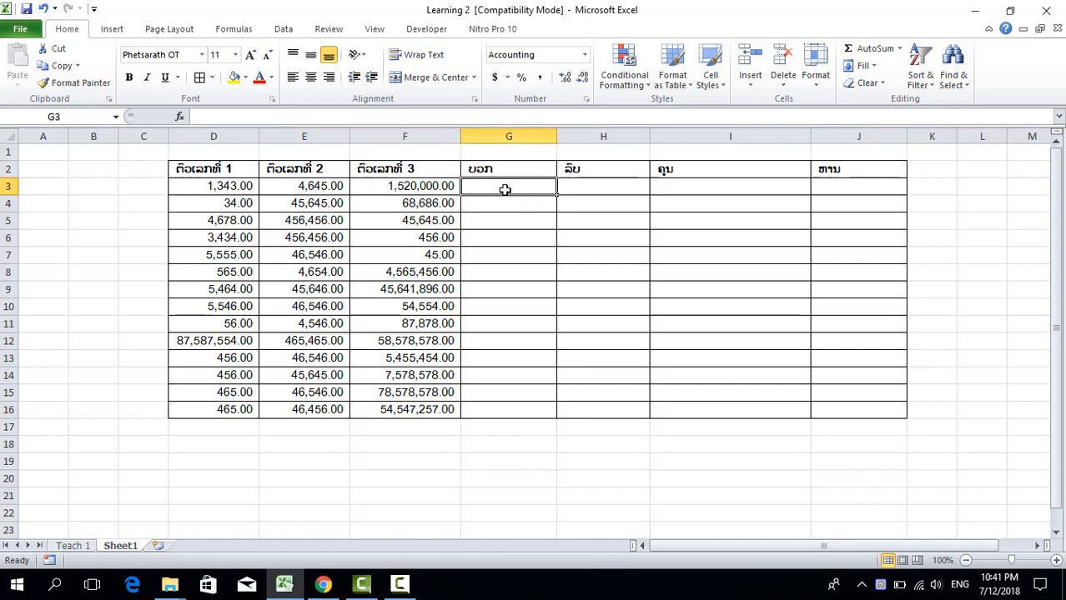
type("=")
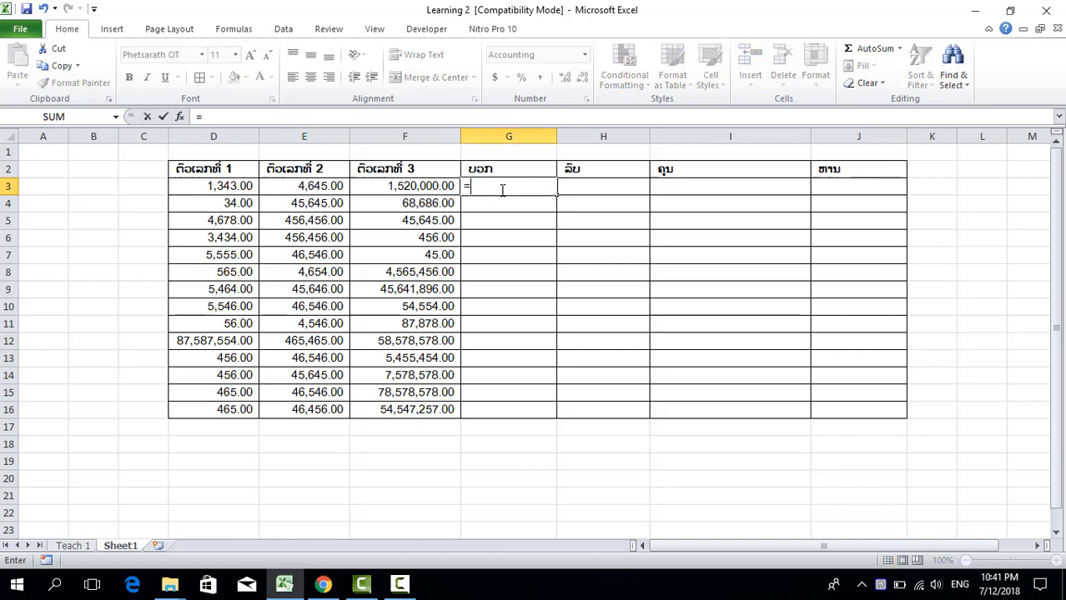
left_click(226, 186)
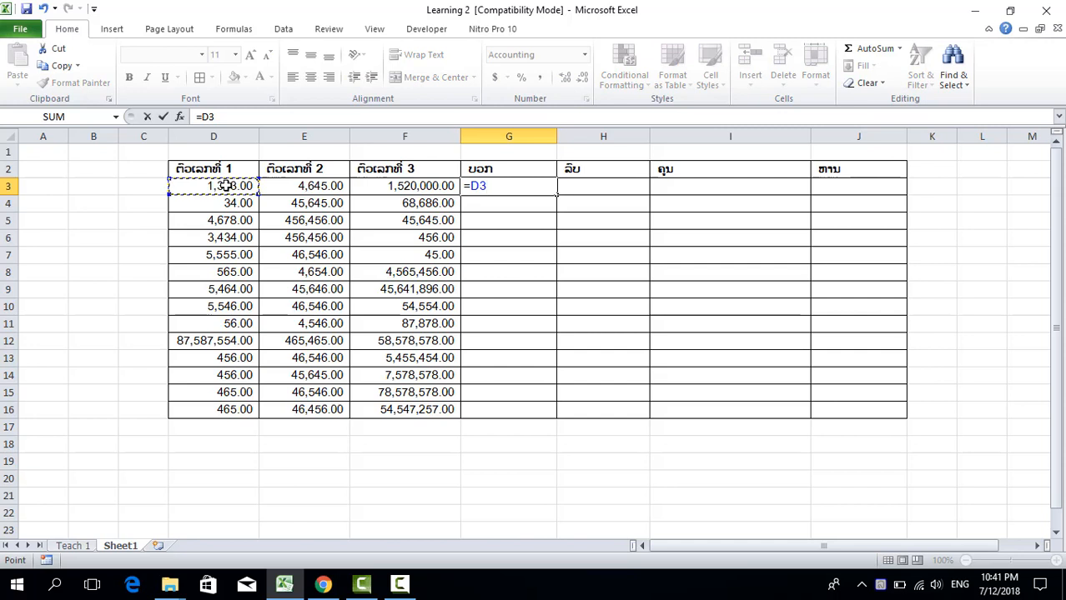
type("+")
left_click(304, 189)
type("+")
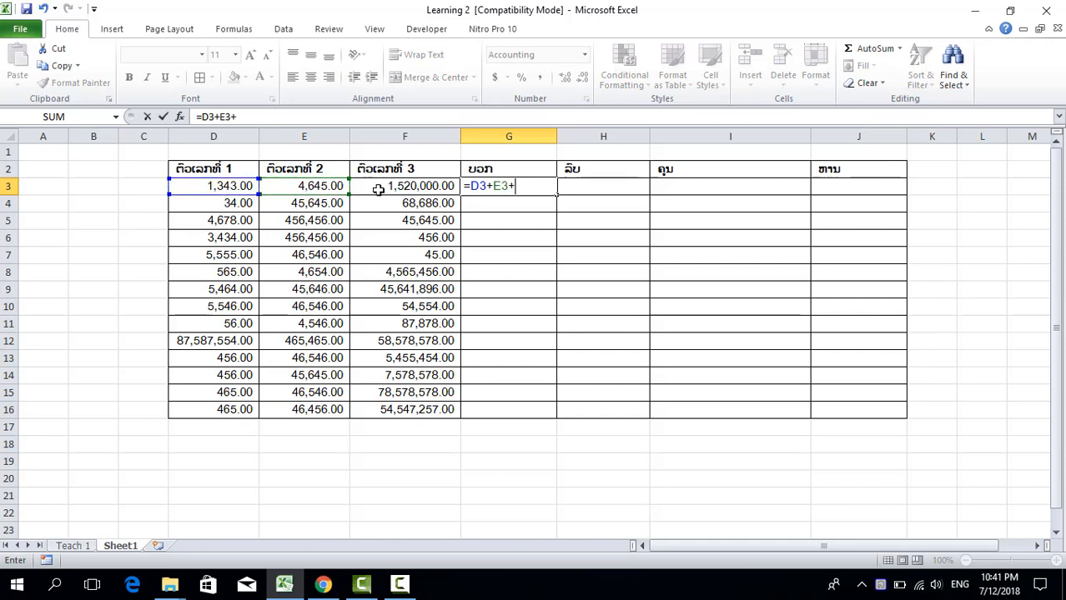
left_click(380, 190)
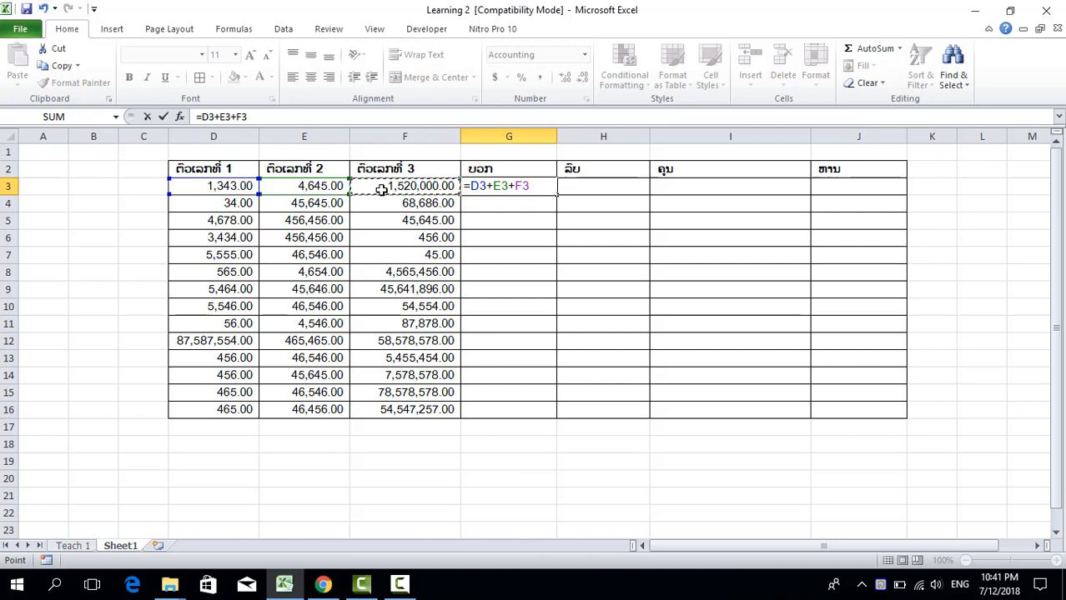
key("Return")
Fill the addition formula from G3 down through G16.
left_click(538, 185)
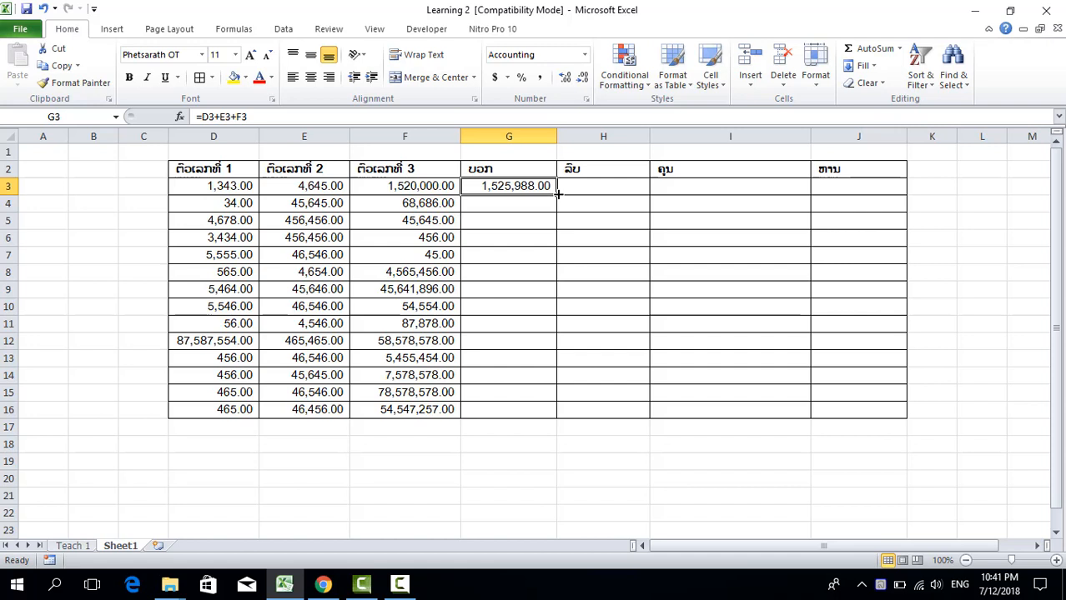
left_click(501, 208)
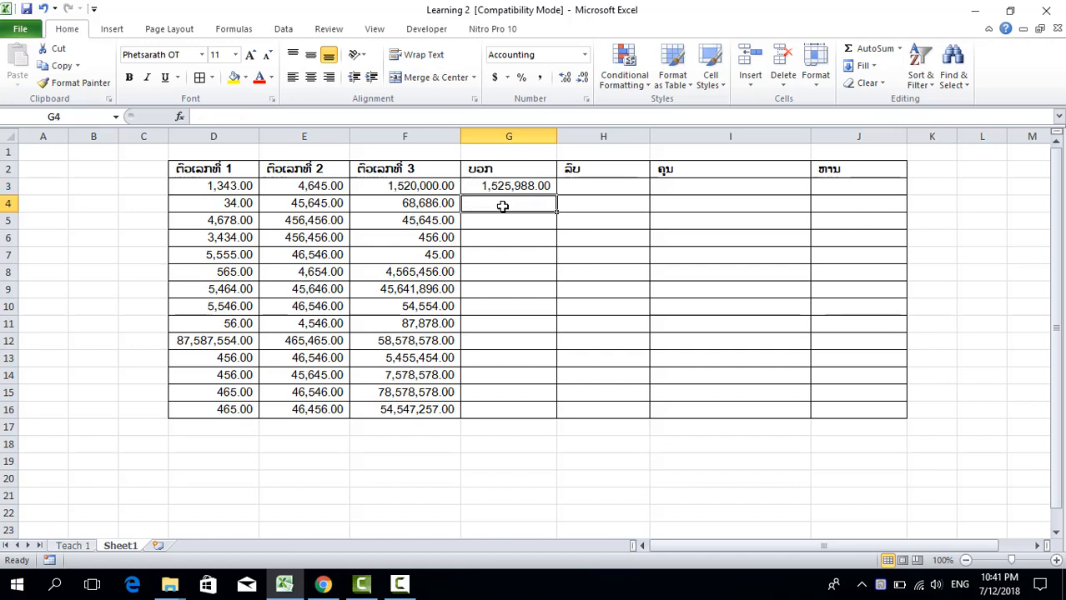
left_click(547, 191)
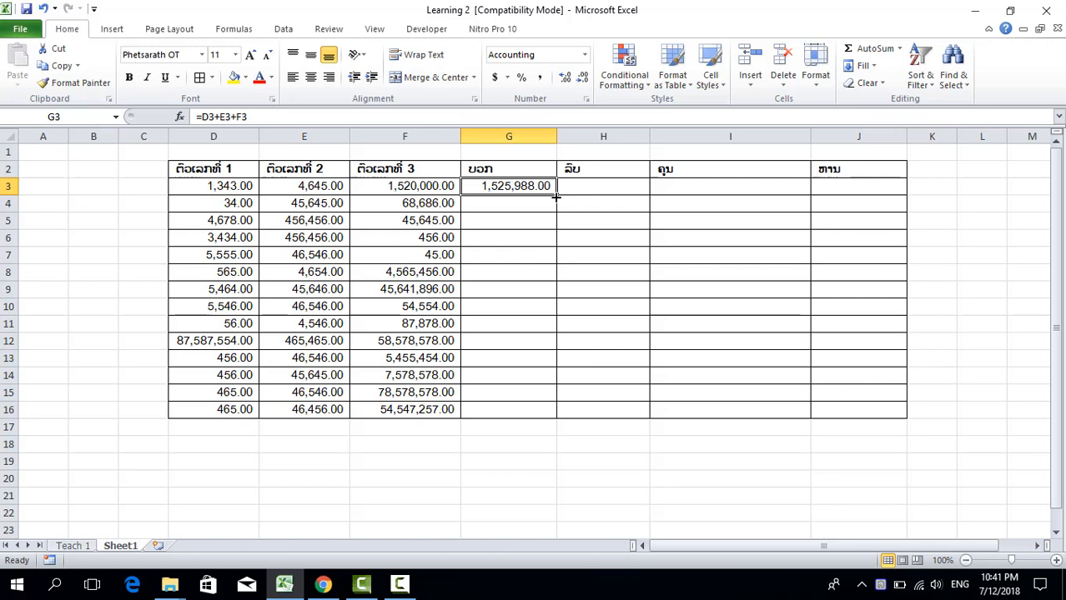
left_click_drag(556, 197, 549, 407)
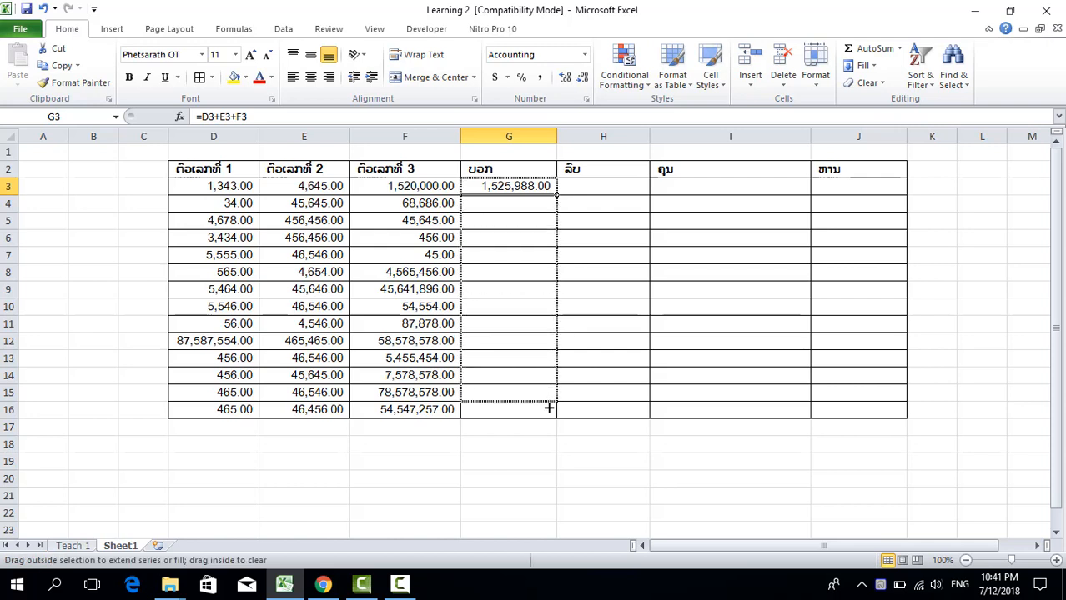
left_click_drag(549, 410, 550, 411)
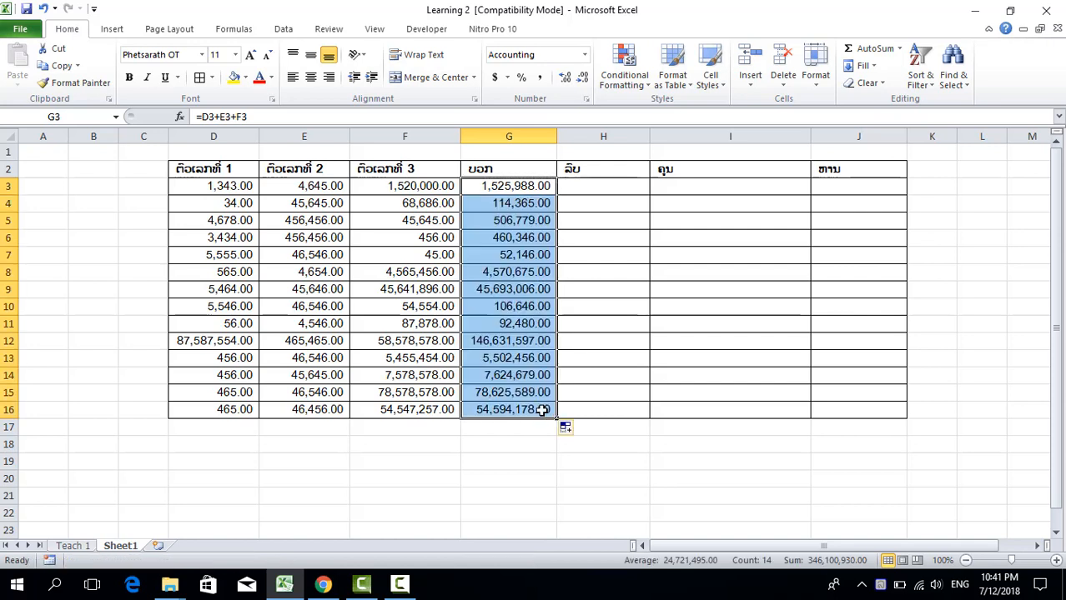
left_click(523, 202)
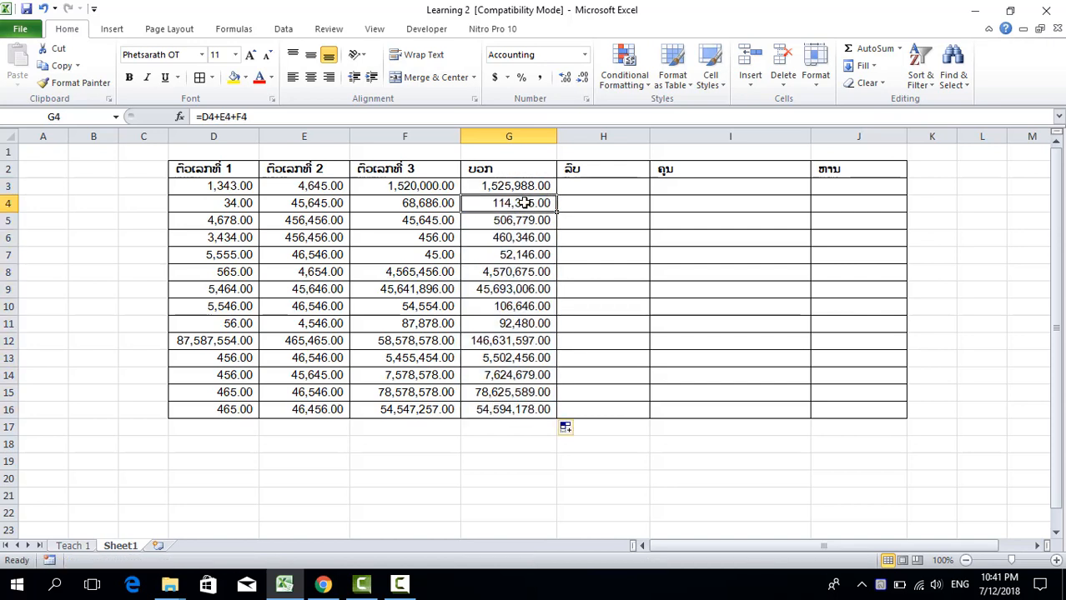
Enter the subtraction formula =G3-F3 in H3.
left_click(591, 188)
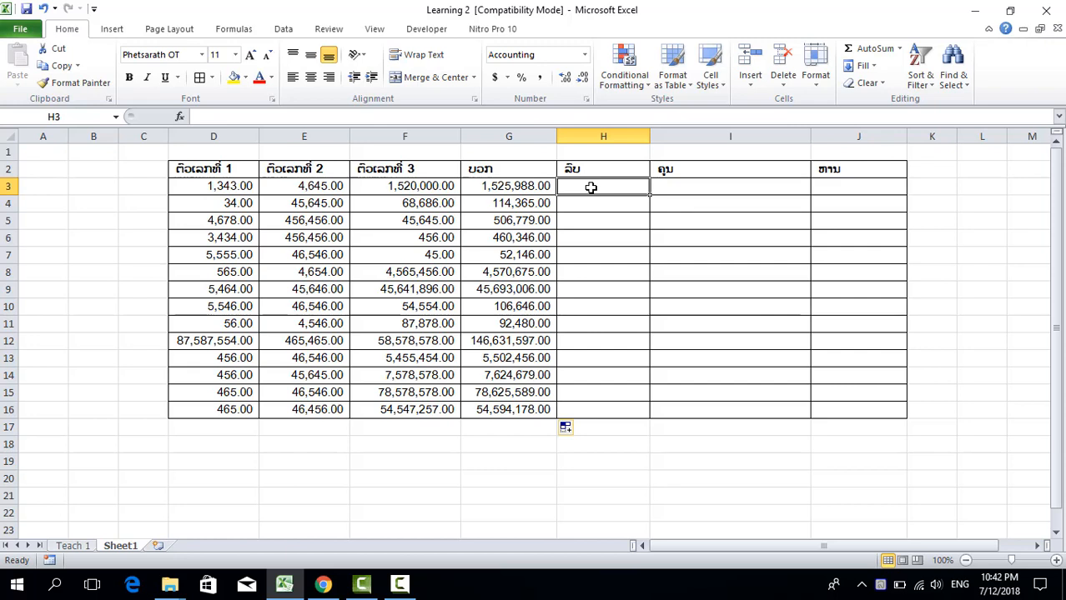
type("=")
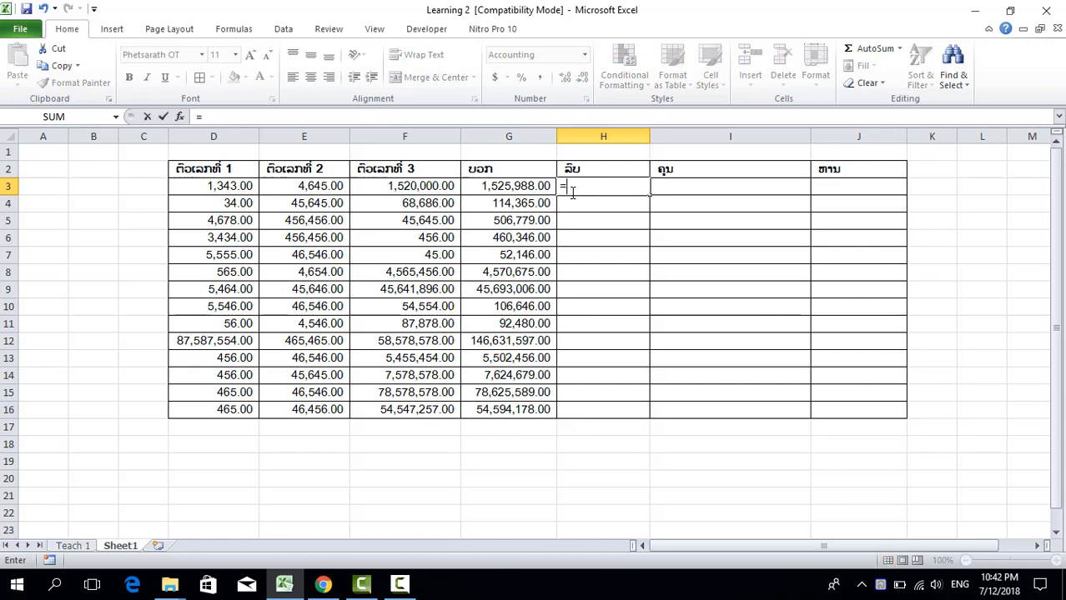
left_click(500, 188)
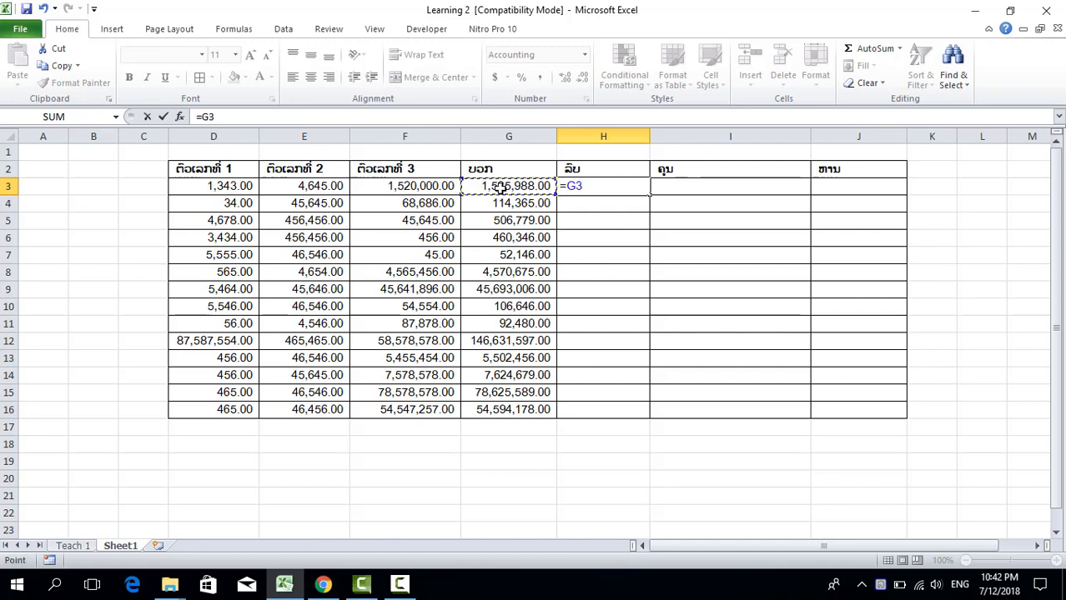
type("-")
left_click(422, 188)
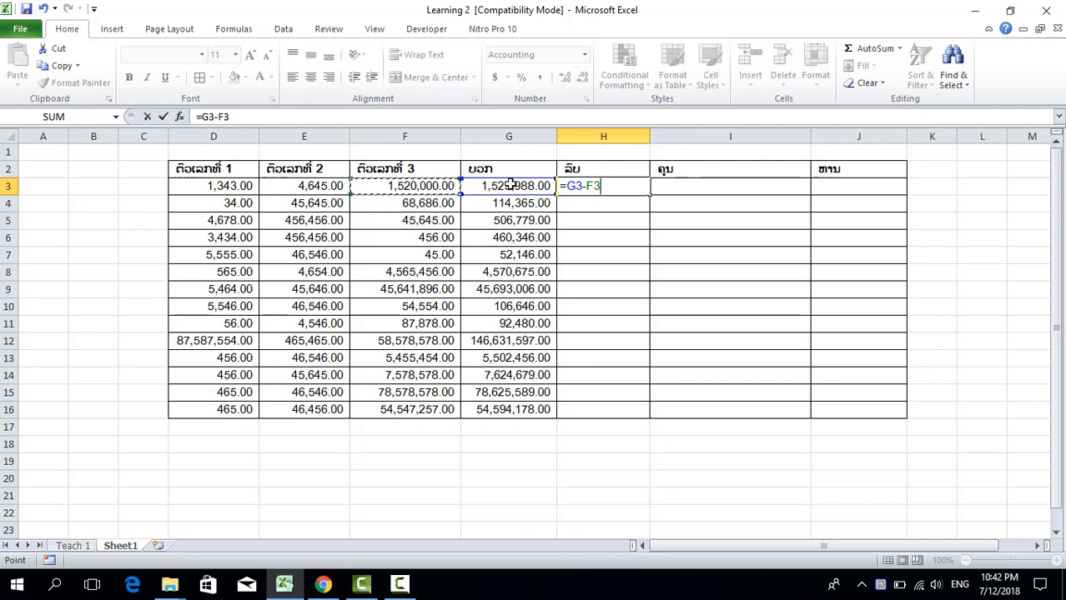
left_click(633, 182)
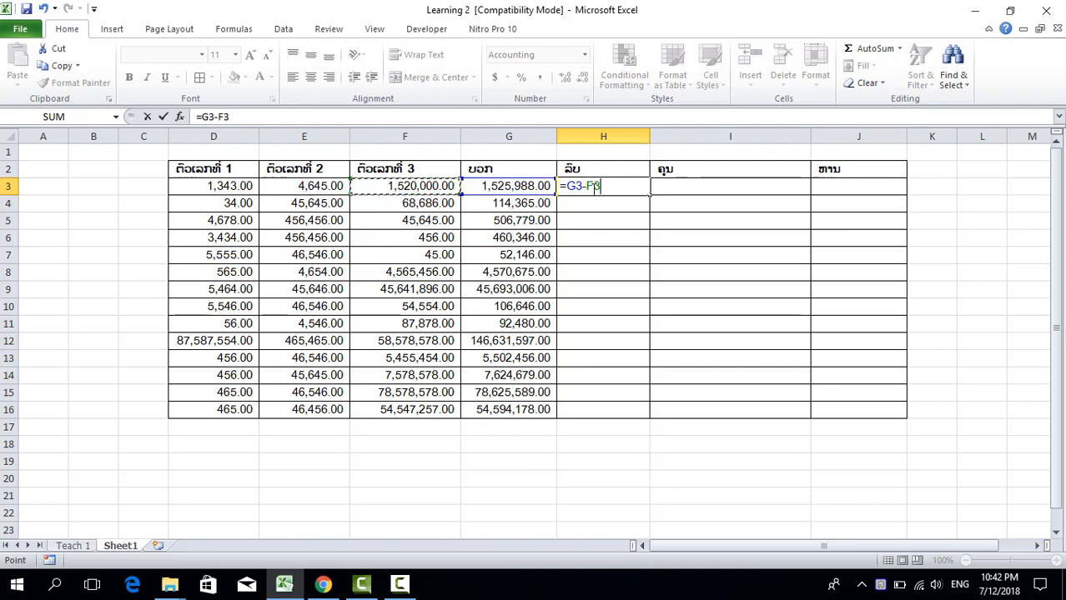
key("Return")
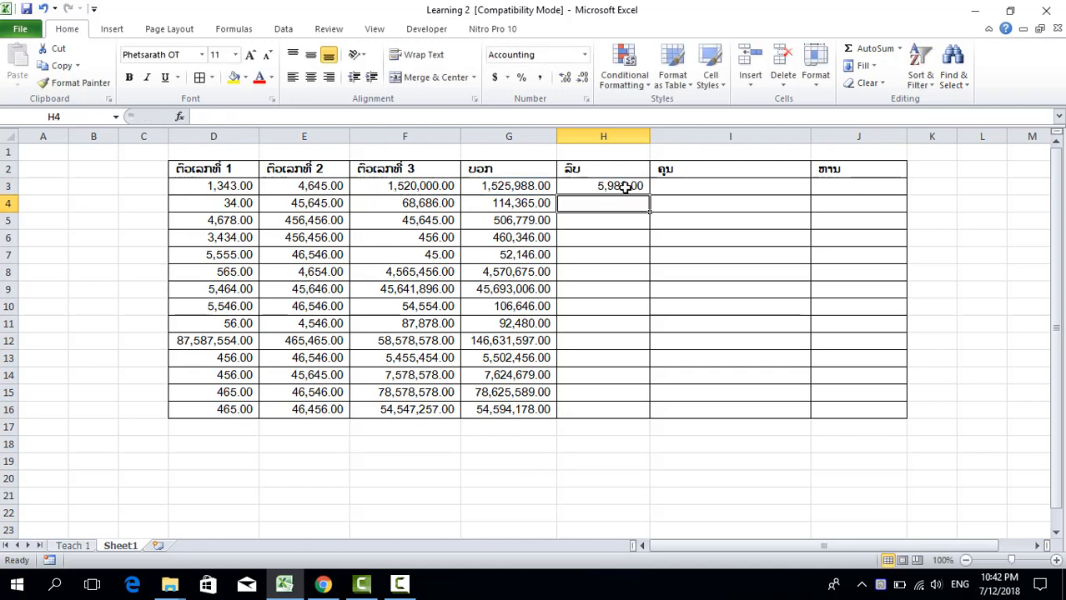
Fill the subtraction formula from H3 down through H16.
left_click(625, 187)
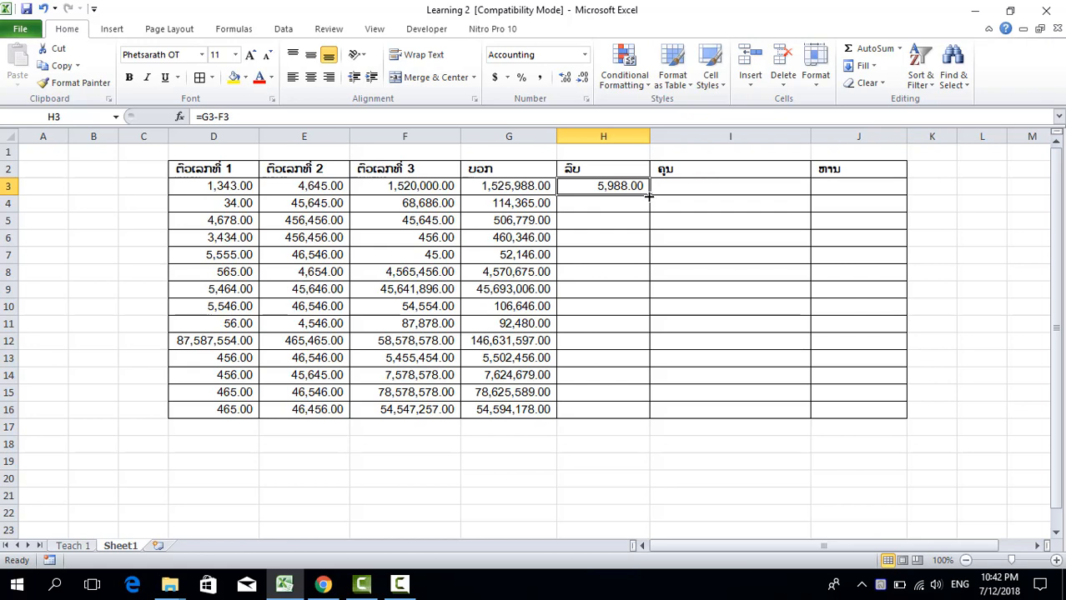
left_click_drag(650, 194, 607, 397)
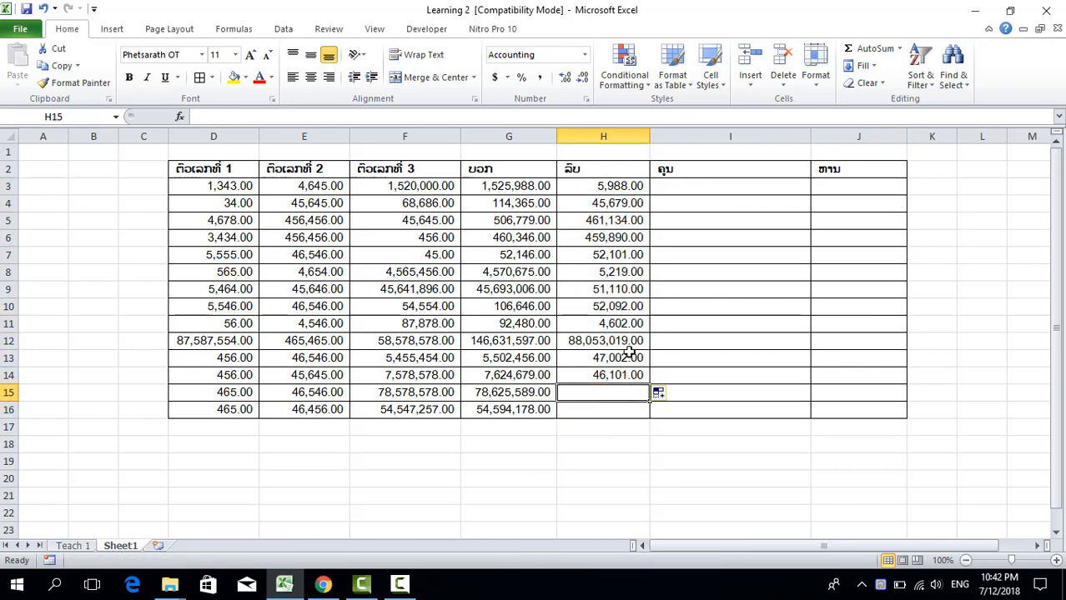
left_click_drag(628, 357, 648, 411)
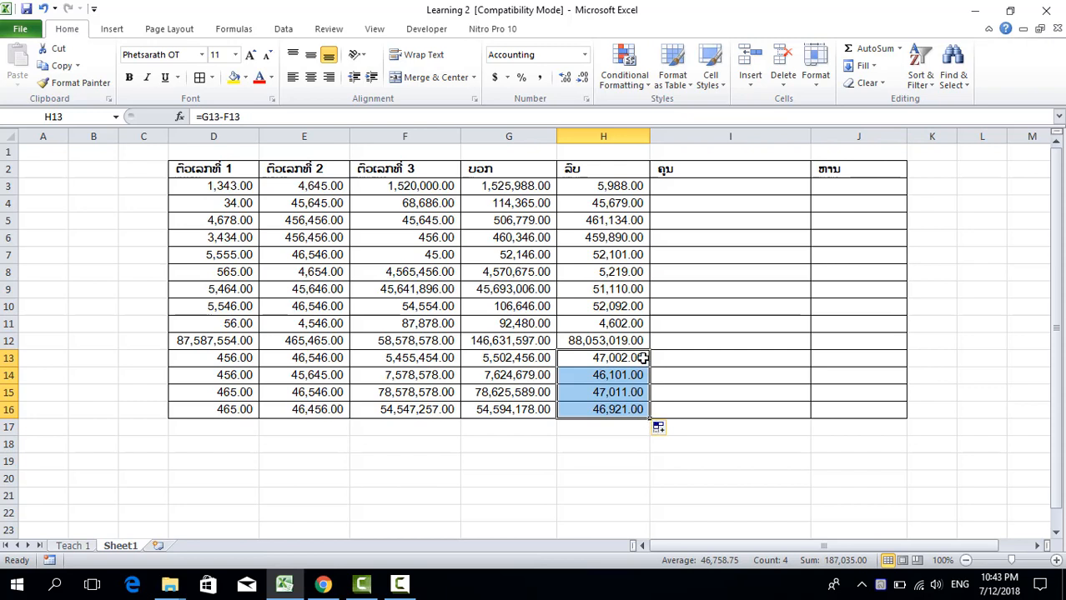
Enter the multiplication formula =H3*D3 in I3.
left_click(762, 191)
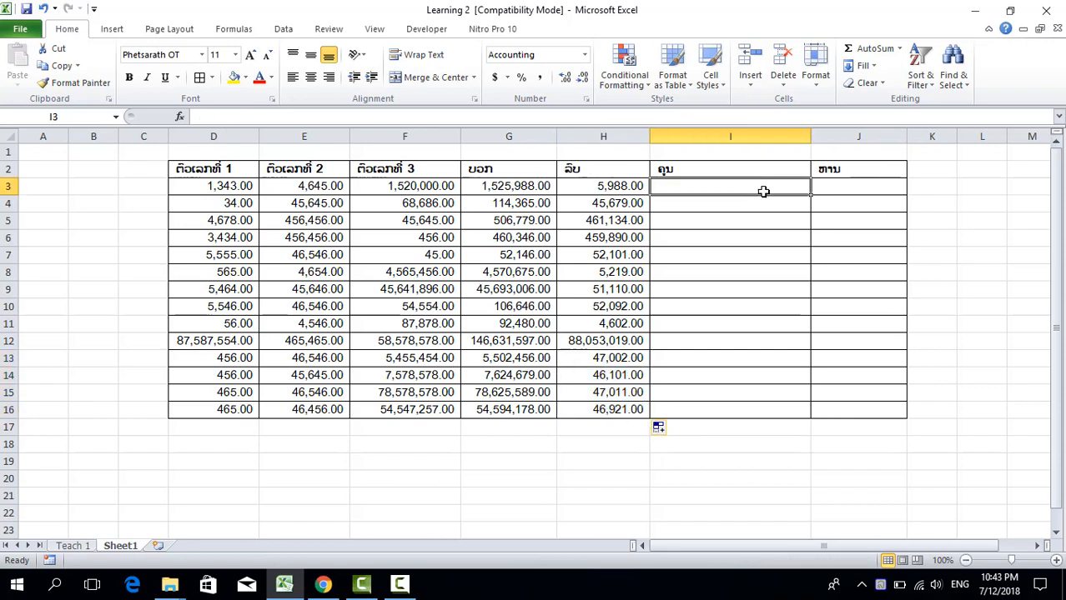
left_click(607, 189)
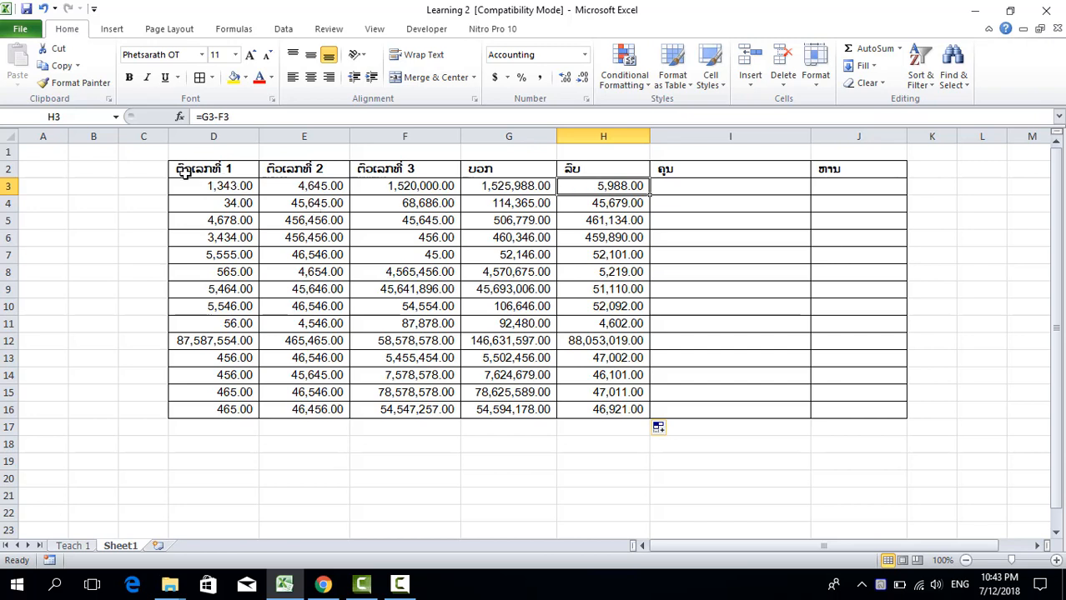
left_click(210, 189)
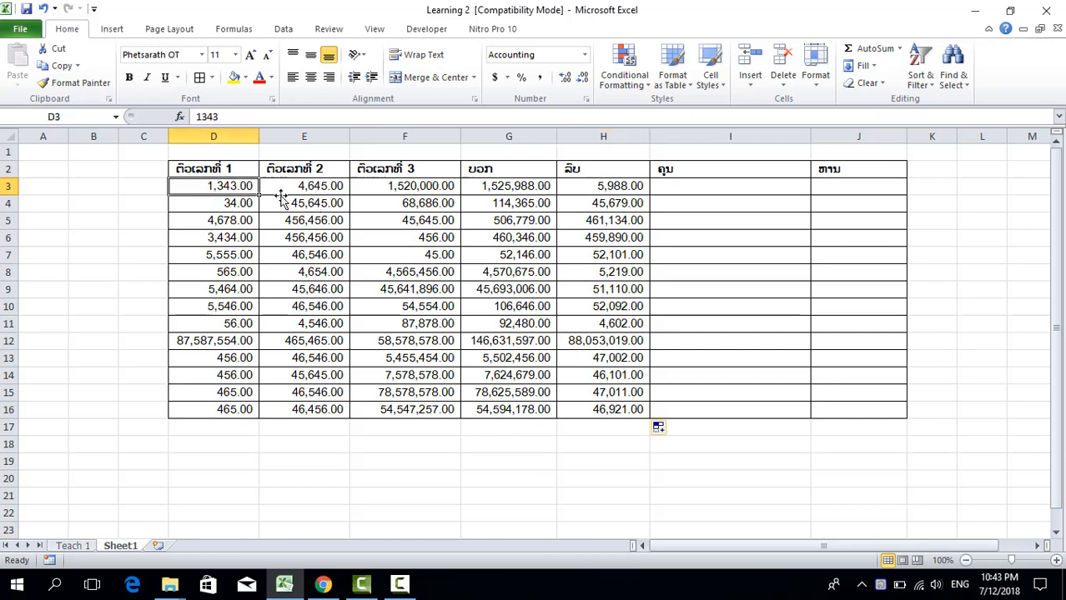
left_click(776, 191)
type("=")
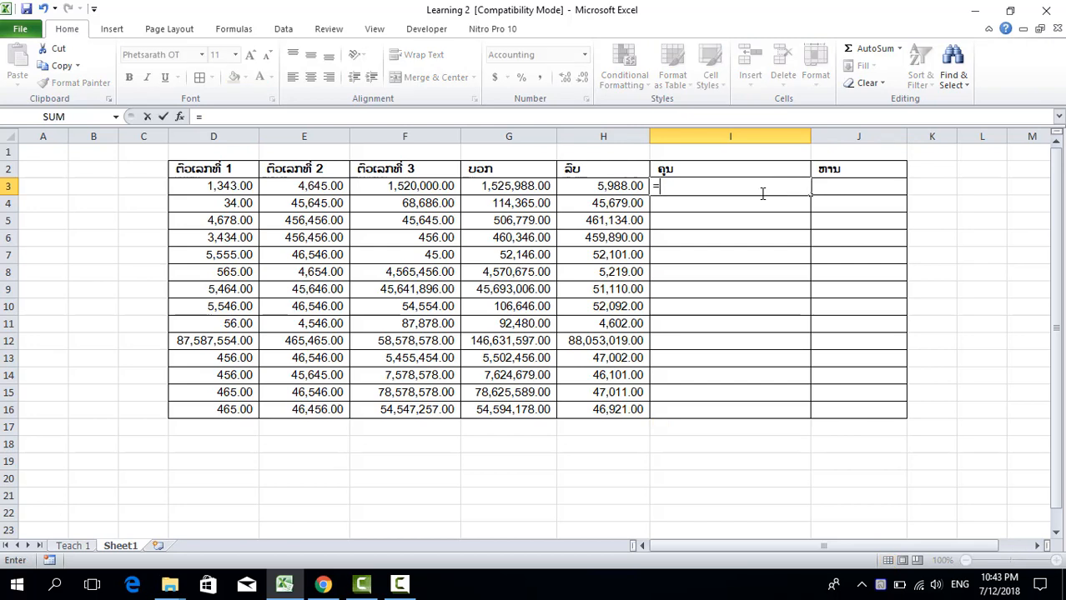
left_click(604, 189)
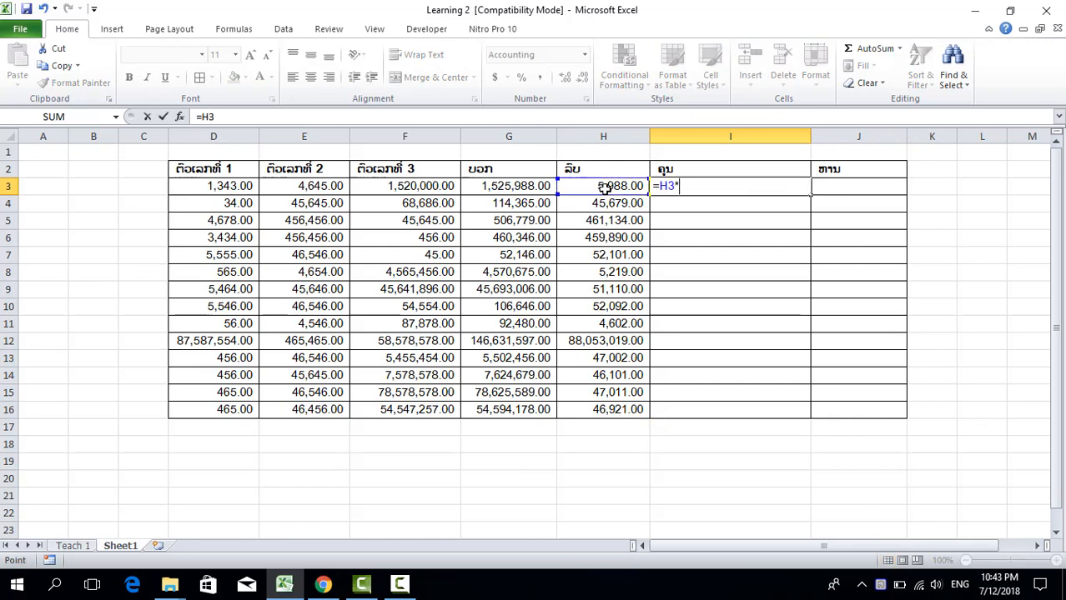
type("*")
left_click(230, 188)
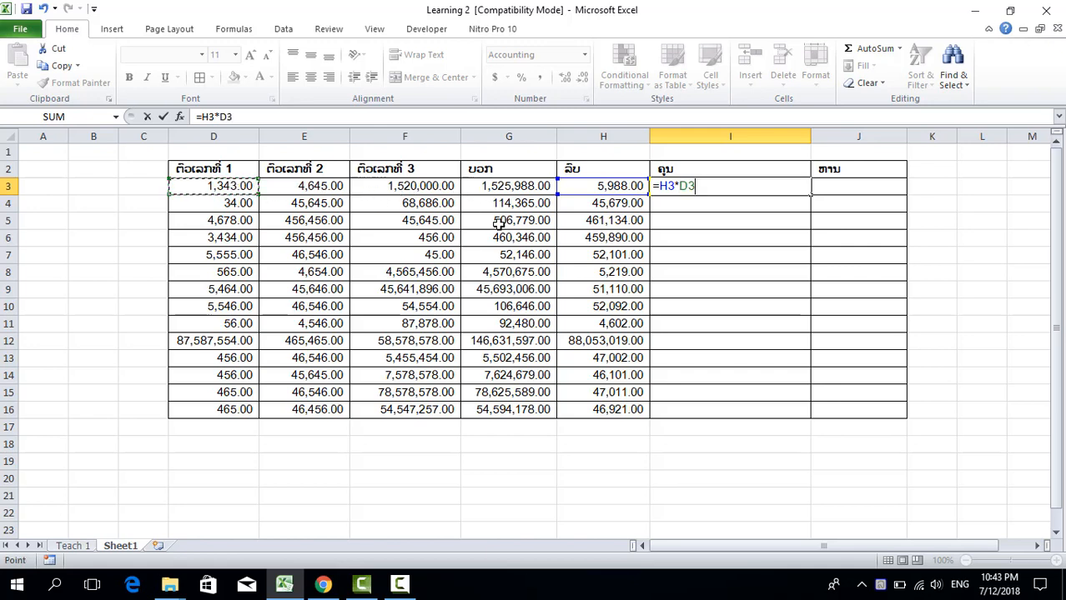
key("Return")
Fill the multiplication formula from I3 down through I16.
left_click(788, 186)
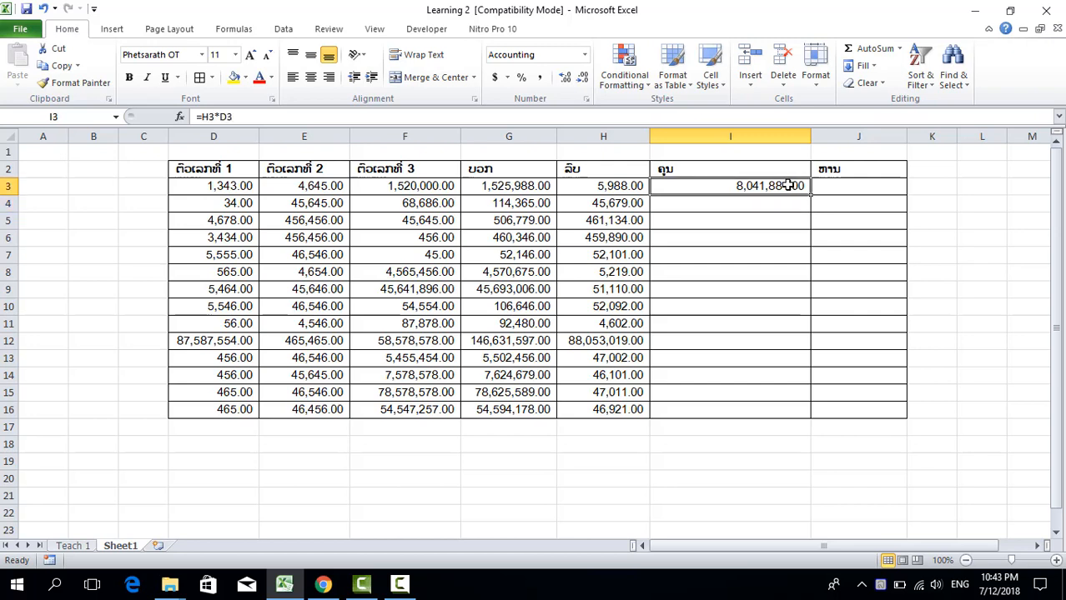
left_click(609, 188)
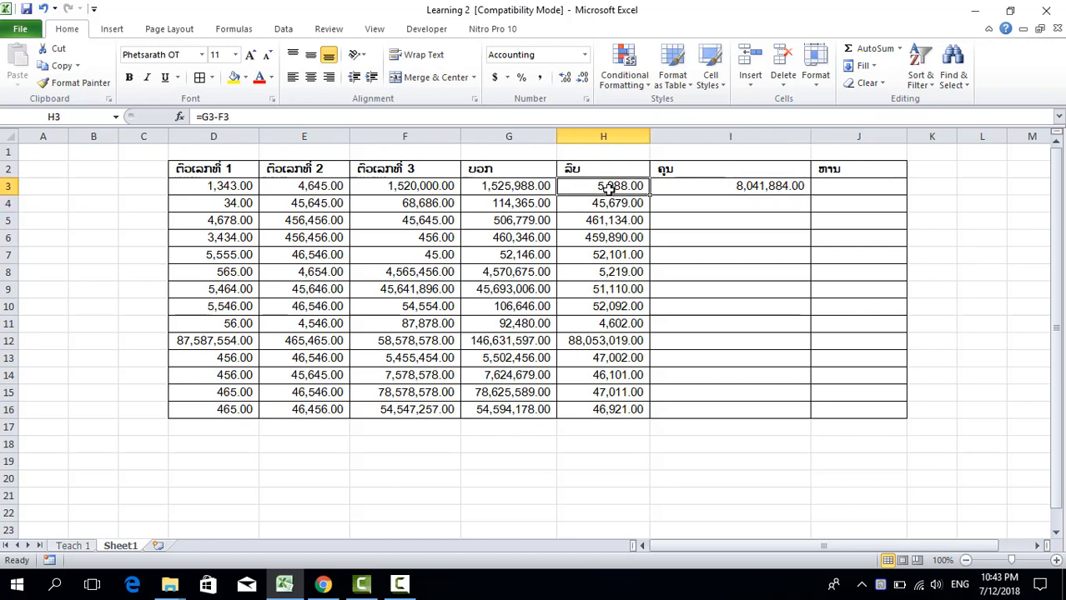
left_click(244, 185)
left_click(802, 190)
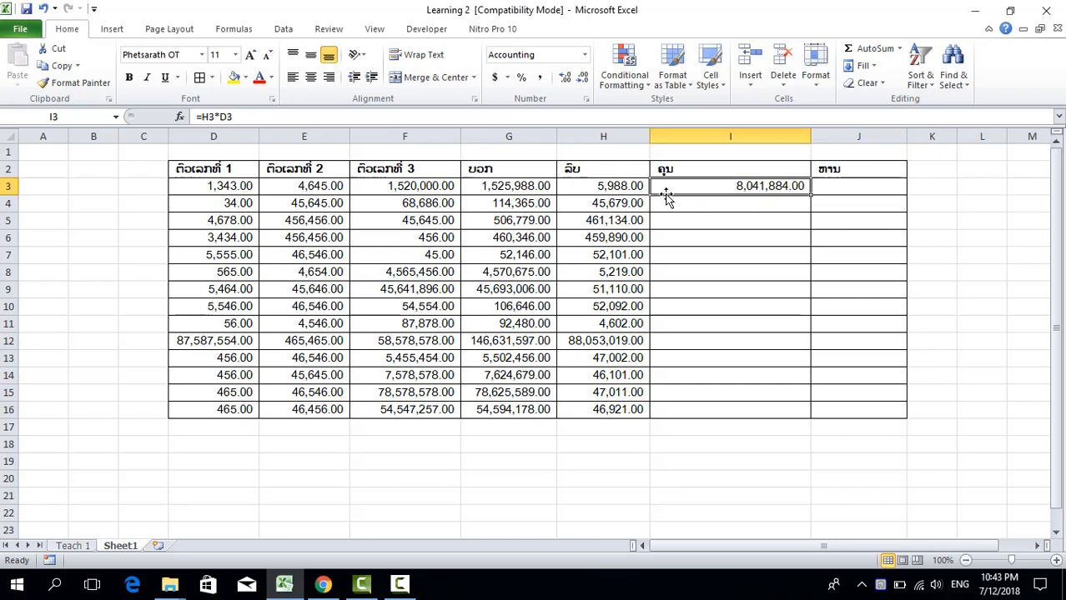
left_click(627, 203)
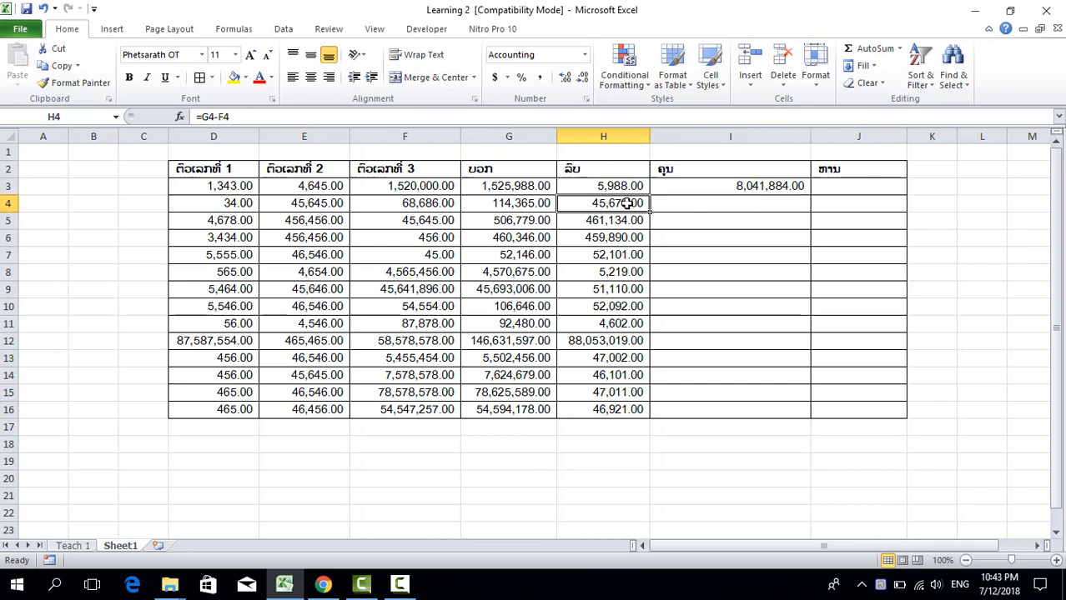
left_click(214, 204)
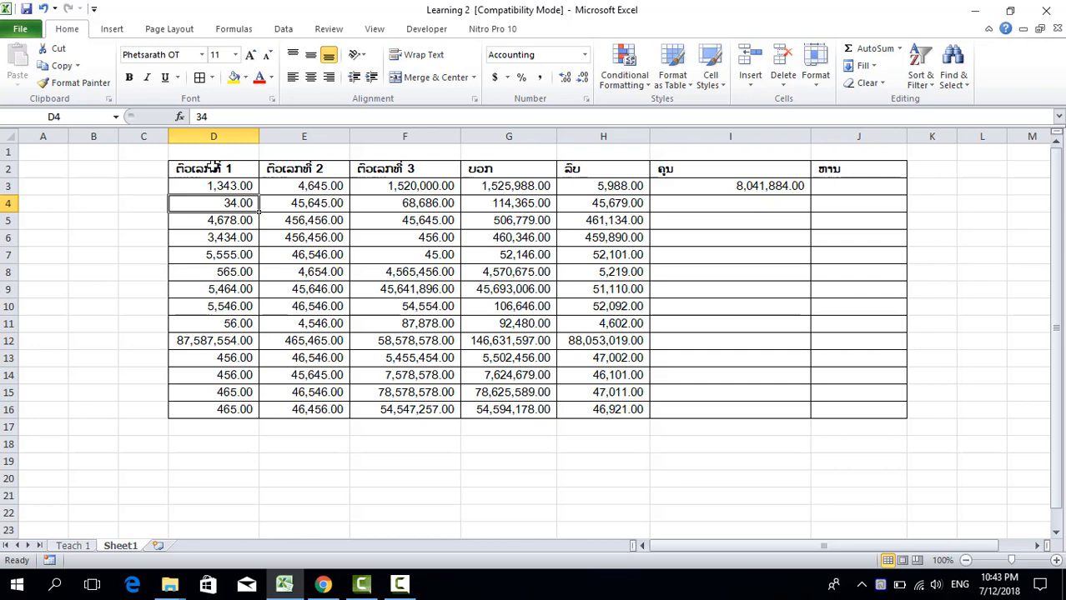
left_click(795, 186)
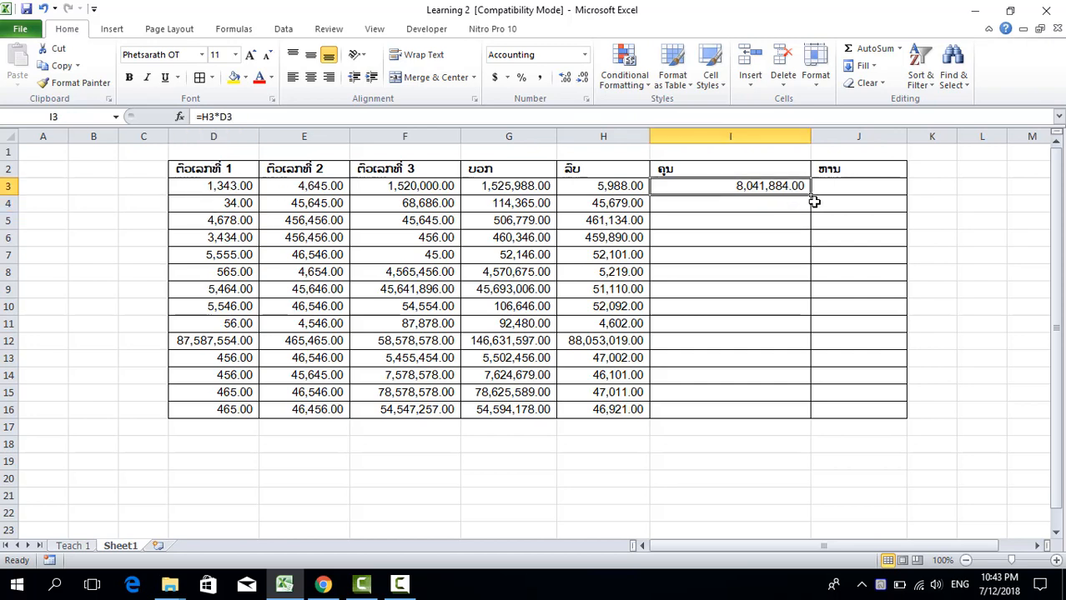
left_click_drag(814, 202, 804, 412)
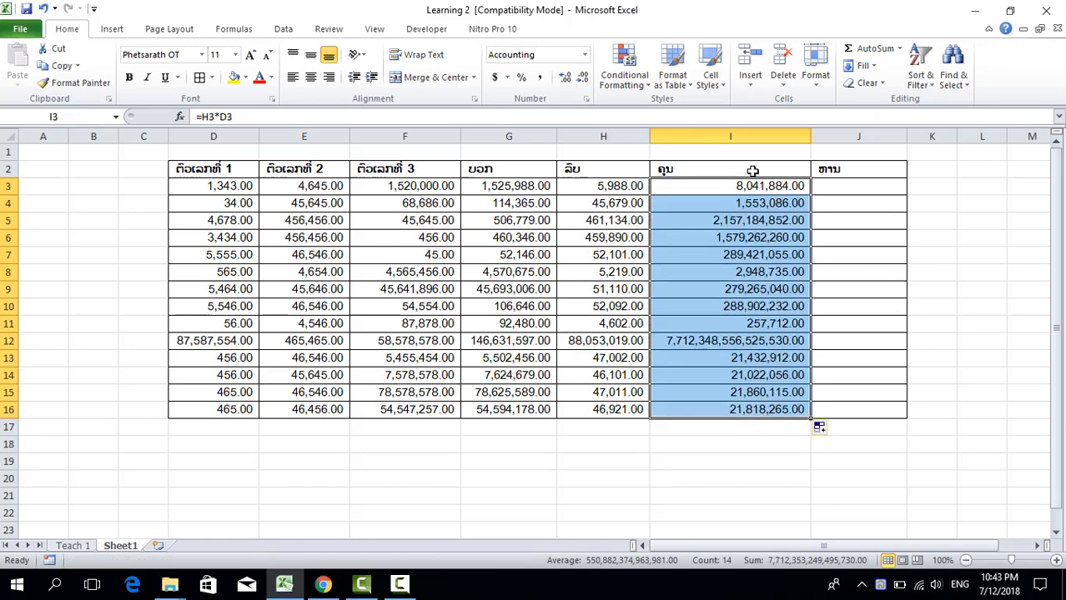
left_click(730, 204)
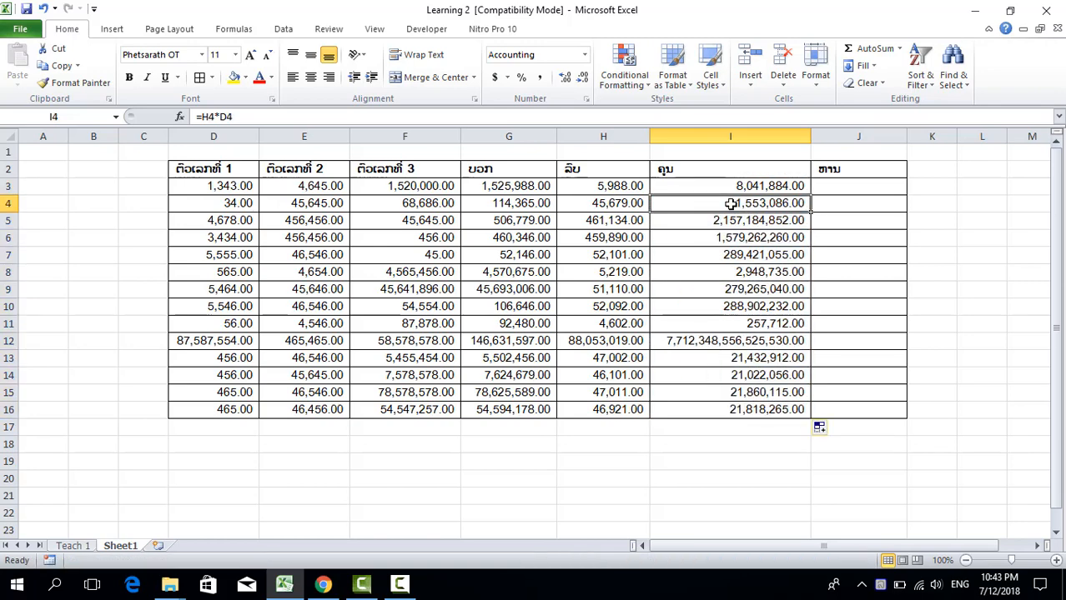
left_click(540, 204)
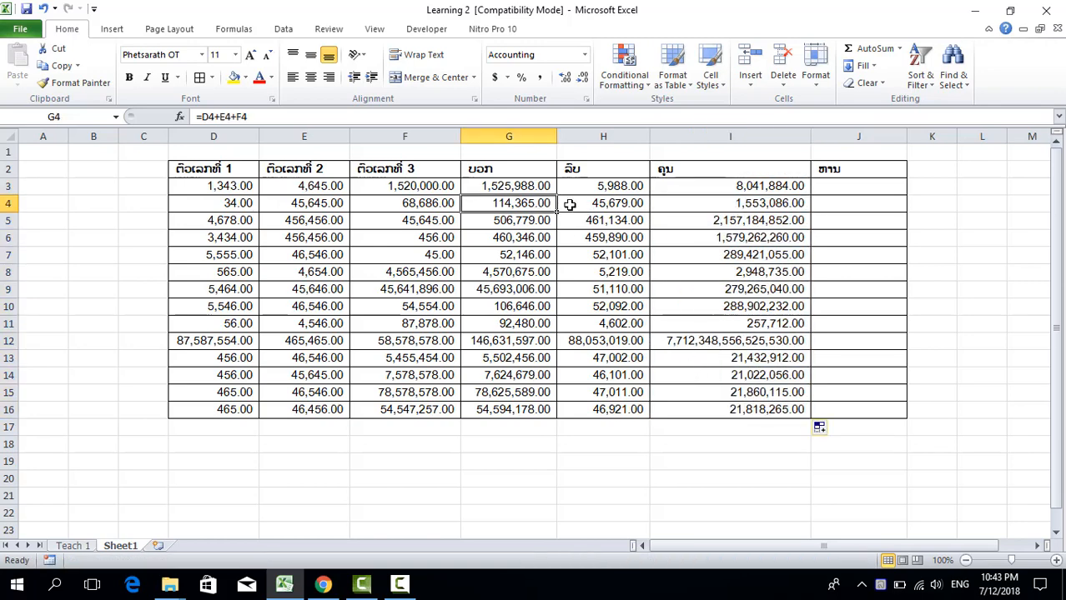
left_click(594, 203)
left_click(527, 203)
left_click(767, 186)
left_click(736, 174)
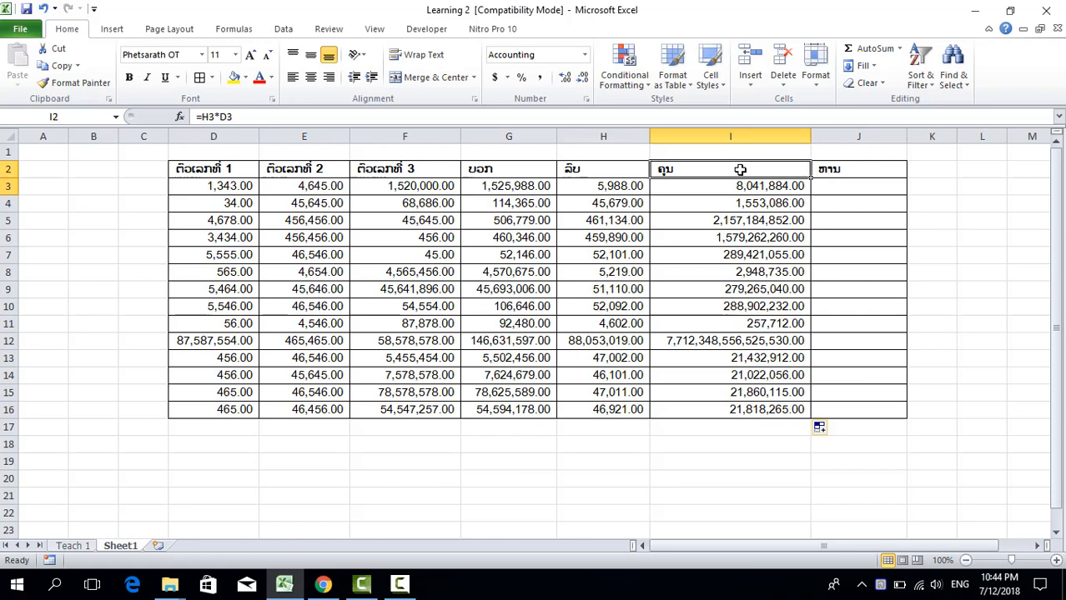
left_click(739, 185)
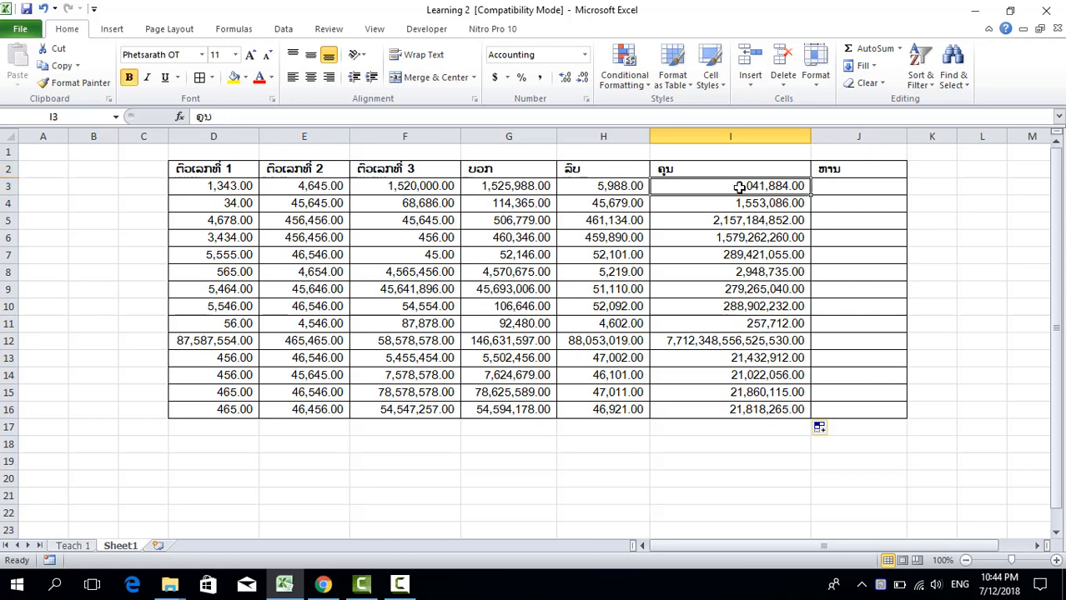
left_click(868, 192)
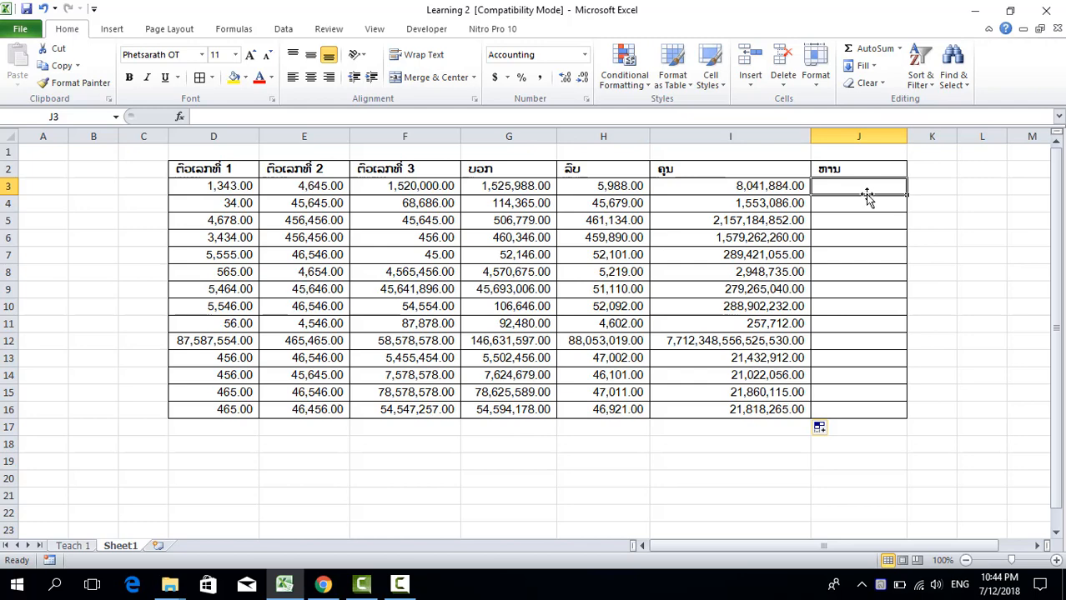
type("=")
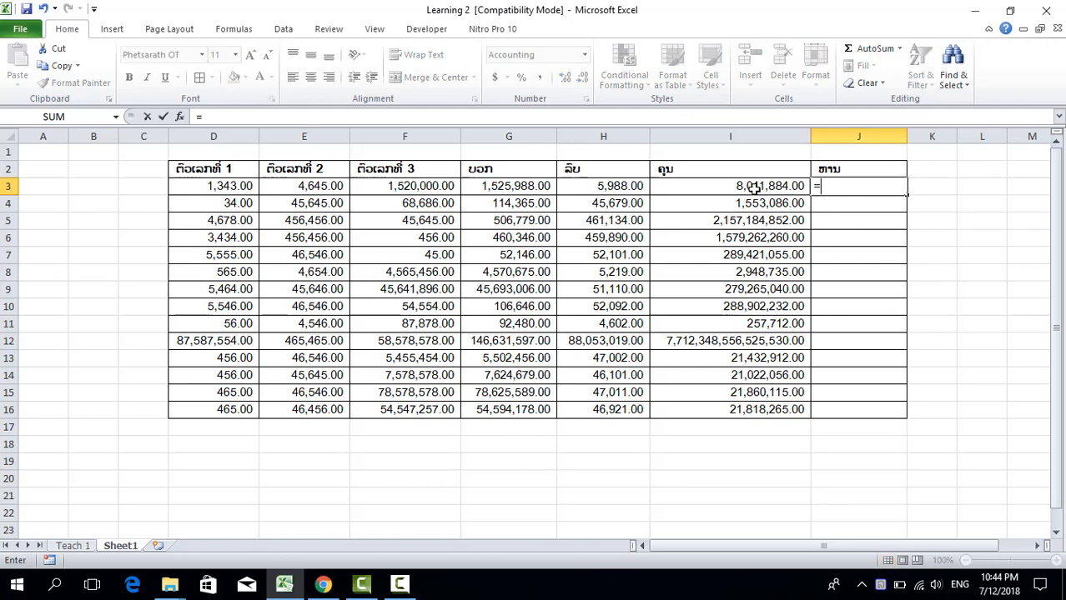
left_click(727, 184)
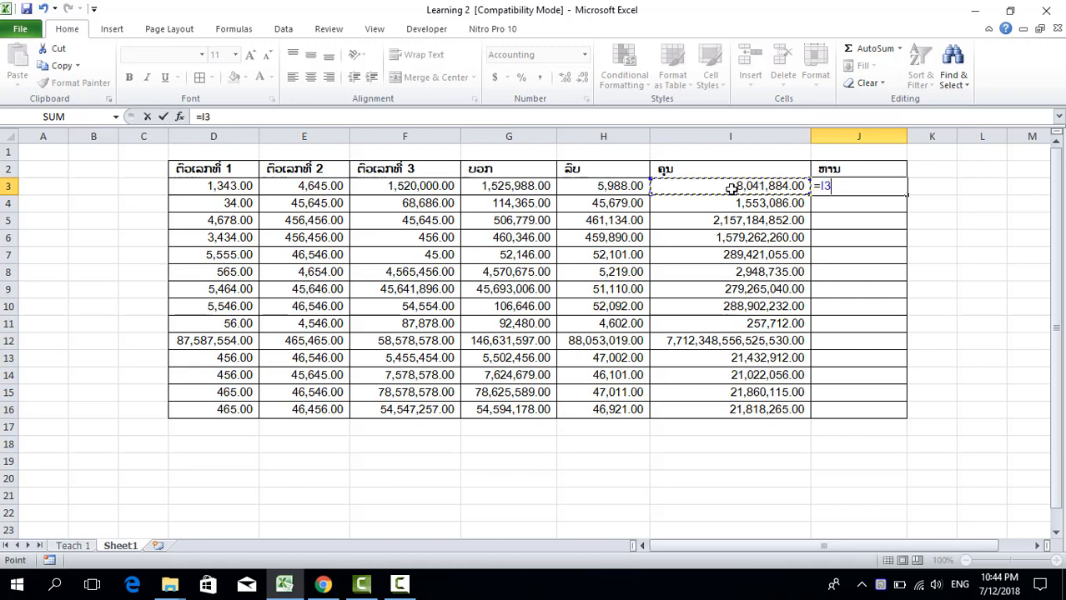
left_click(595, 187)
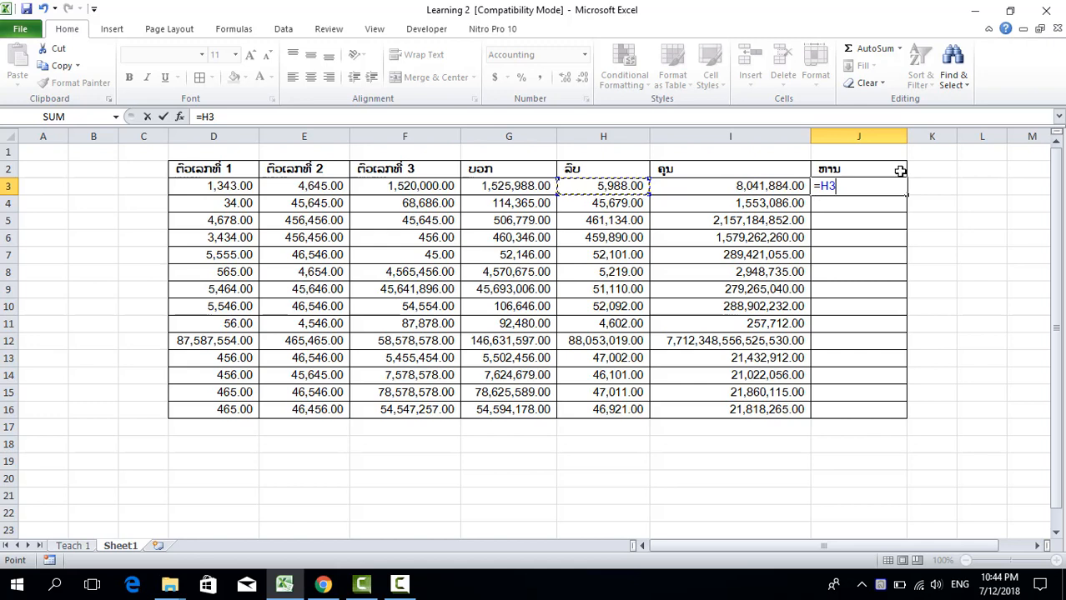
key("BackSpace")
key("BackSpace")
key("BackSpace")
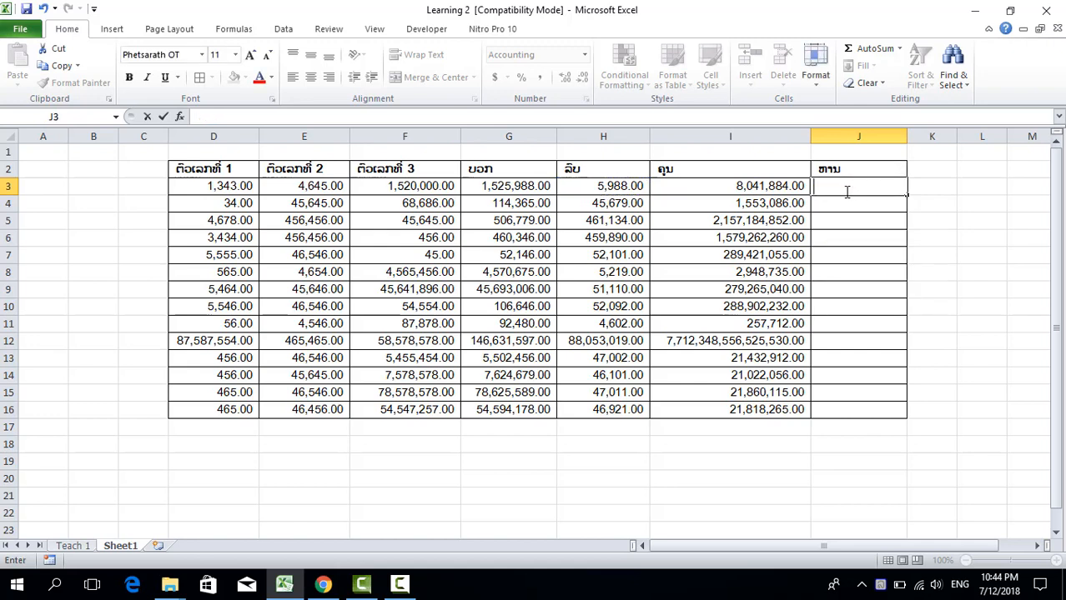
Enter the division formula =I3/H3 in J3.
type("=")
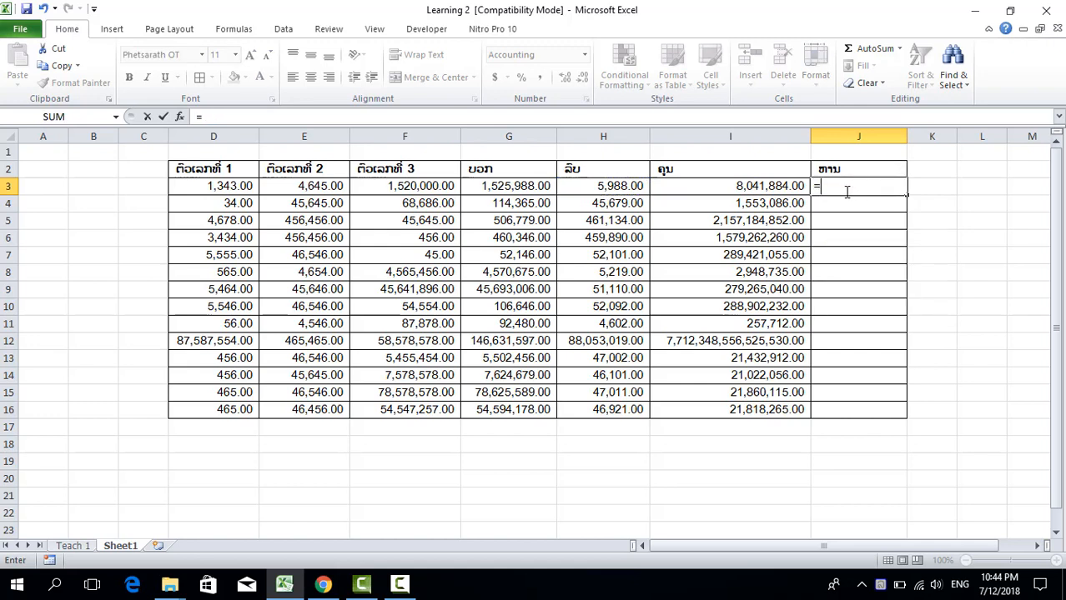
left_click(764, 187)
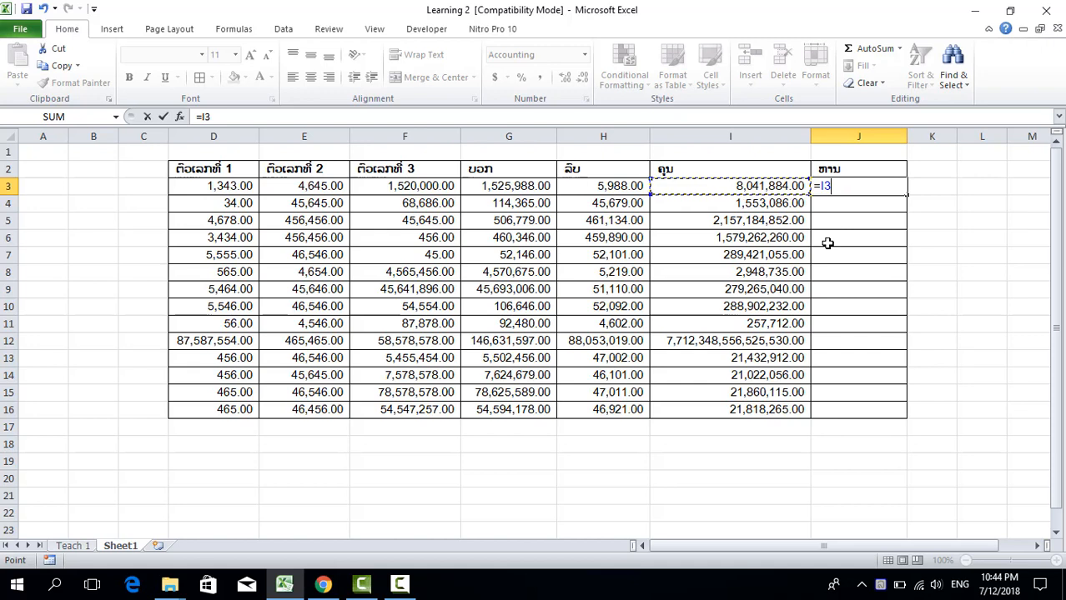
type("/")
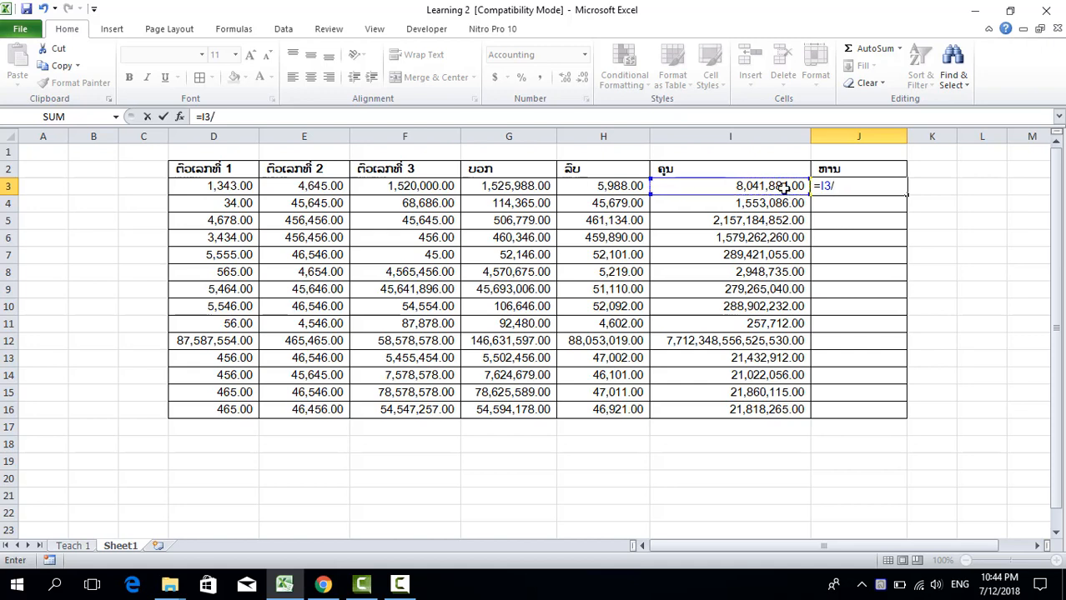
left_click(621, 186)
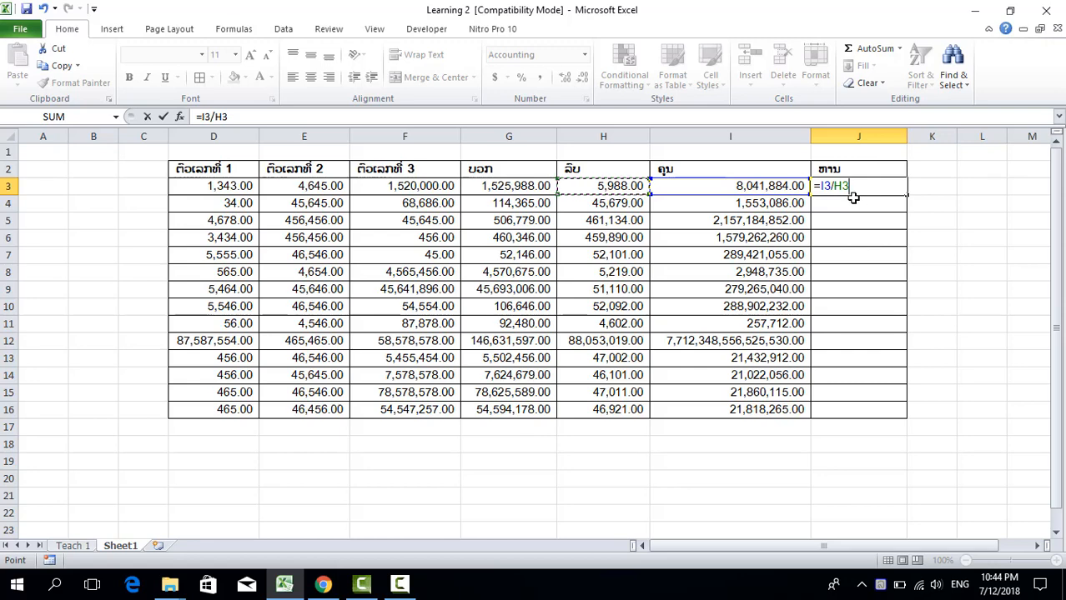
key("Return")
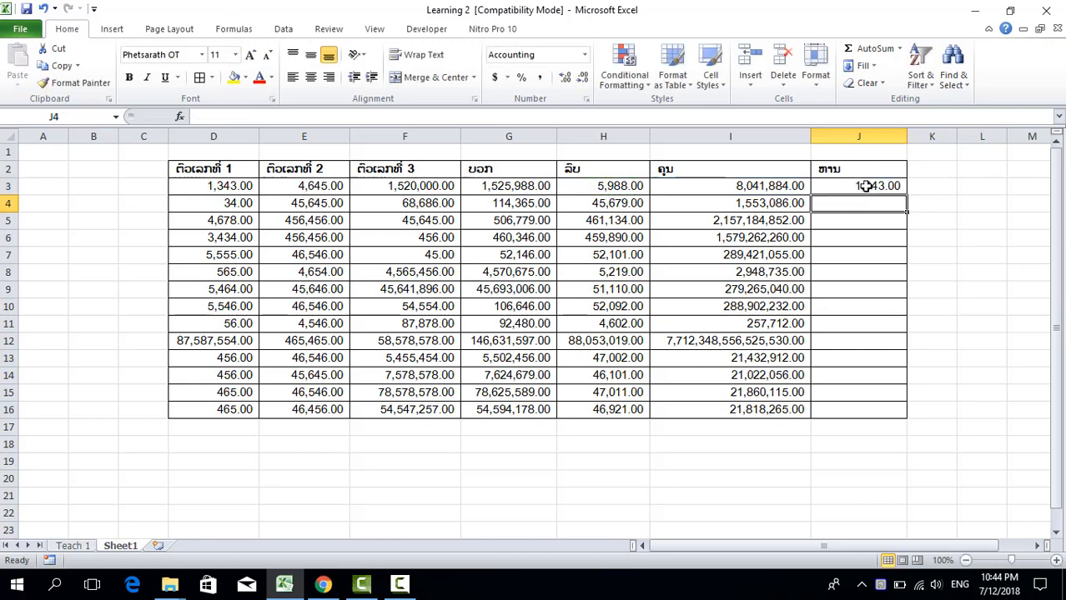
Fill the division formula from J3 down through J16.
left_click(866, 186)
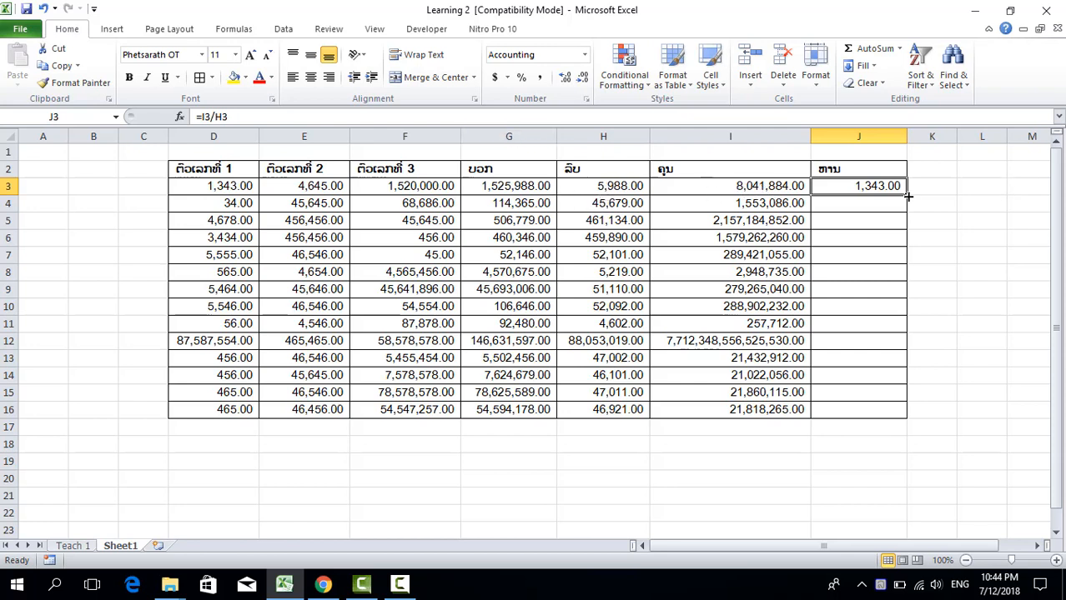
left_click_drag(845, 207, 859, 397)
left_click(883, 185)
left_click_drag(907, 195, 904, 412)
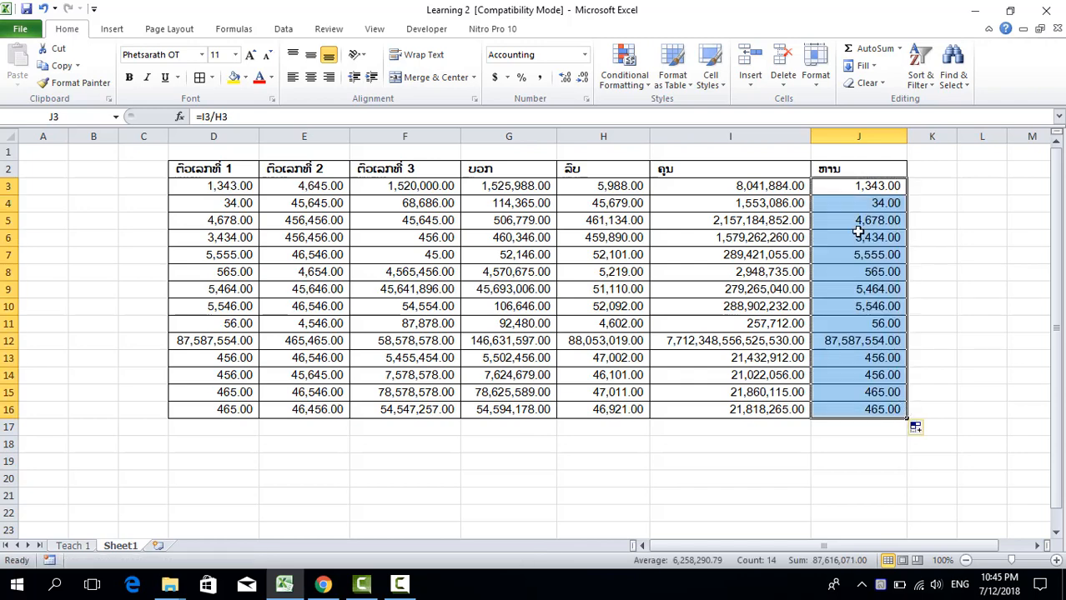
Clear the filled division formulas from J4 through J16, keeping the one in J3.
left_click_drag(871, 205, 876, 407)
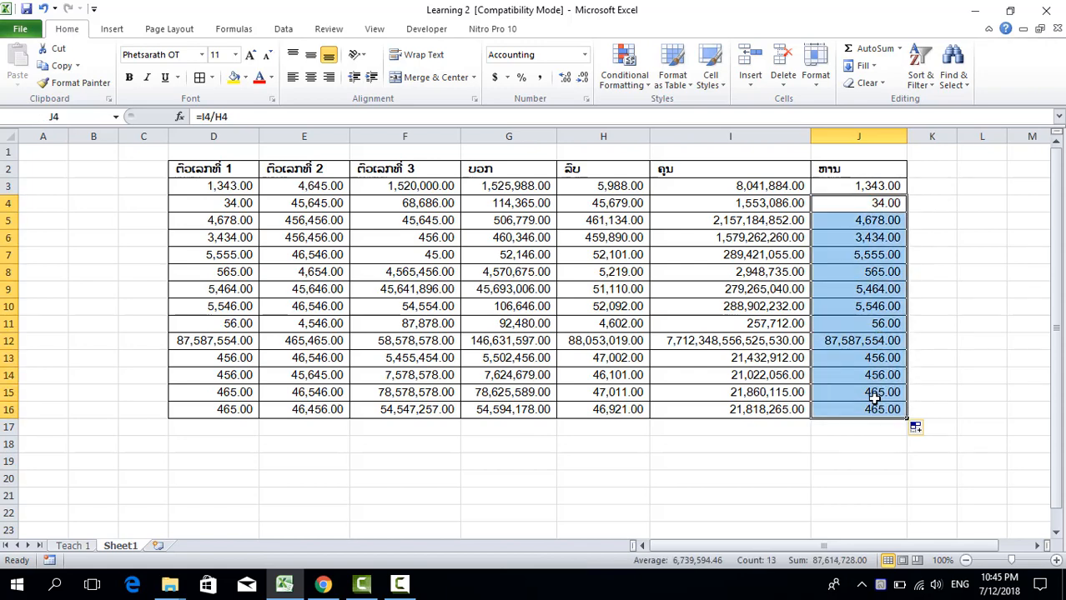
key("Delete")
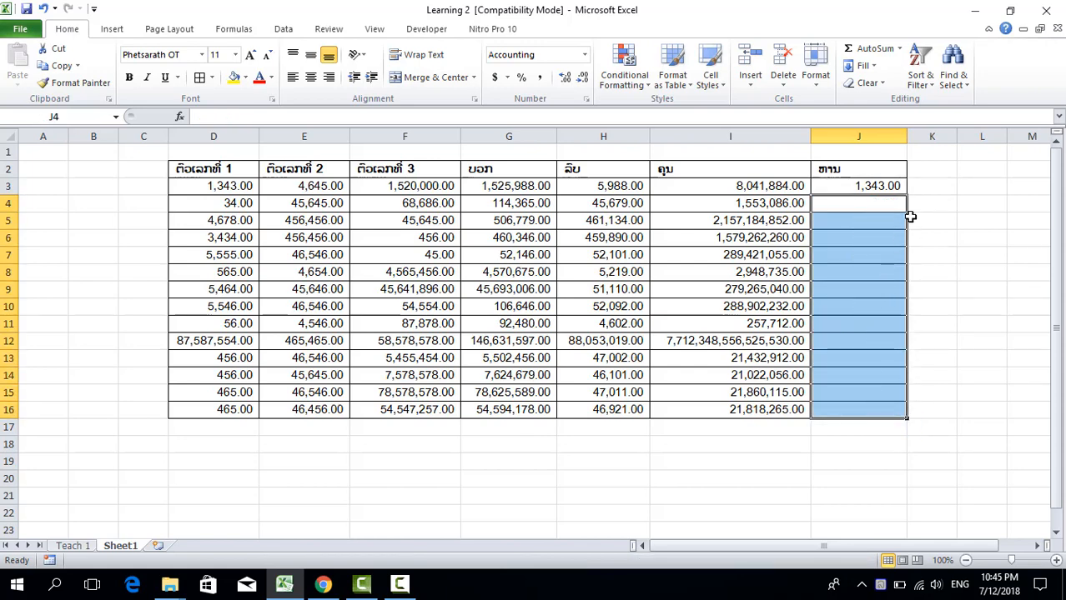
left_click(854, 429)
scroll(859, 309, "down", 5)
scroll(869, 358, "down", 5)
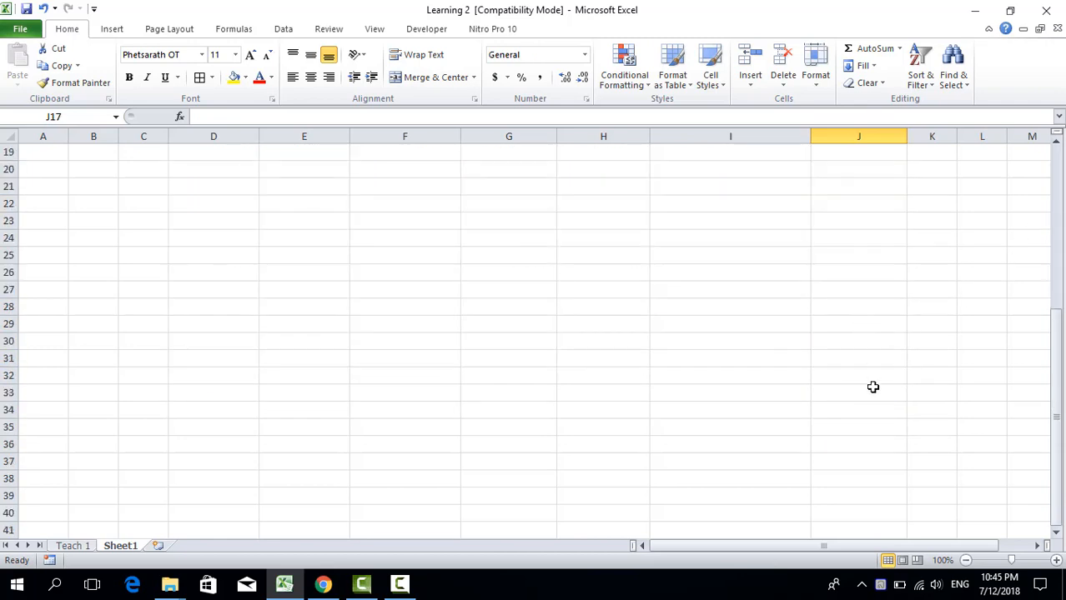
scroll(872, 367, "up", 8)
scroll(872, 259, "up", 2)
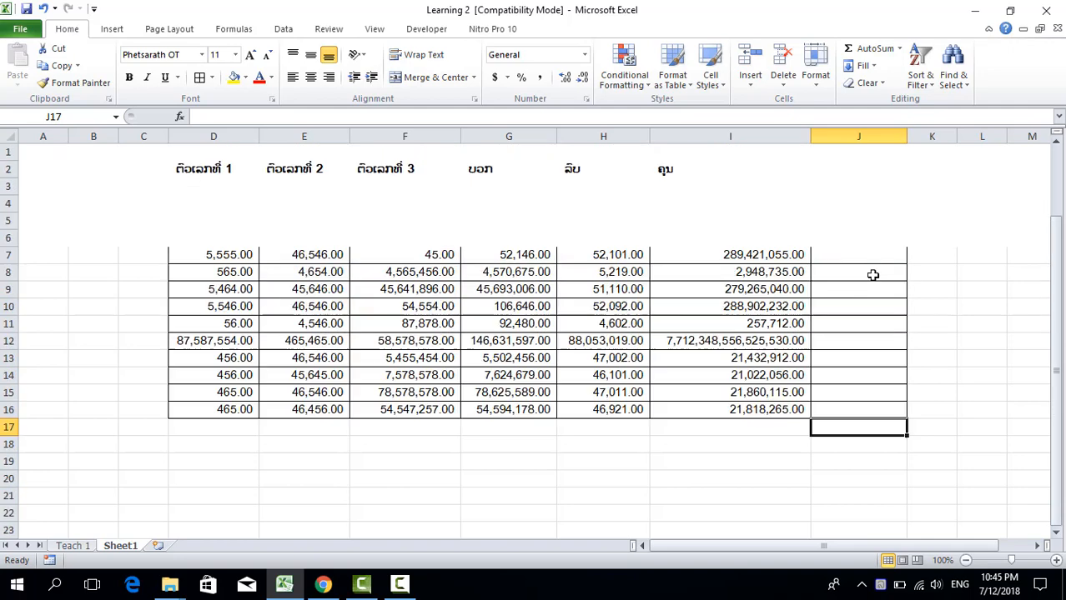
Try filling the division formula from J3 well past the table's last row, and undo that fill.
left_click(892, 189)
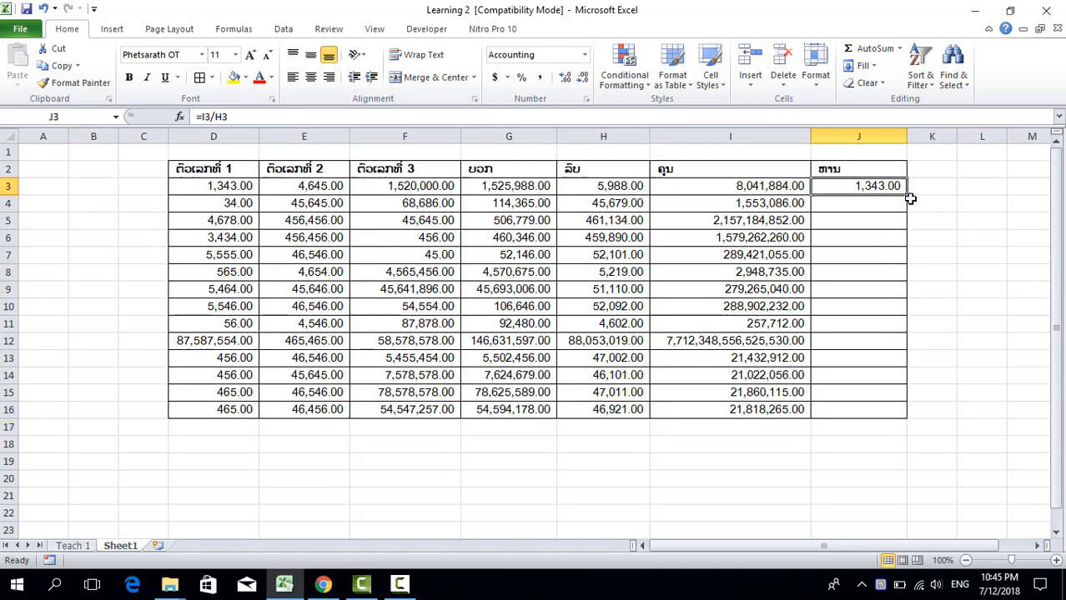
left_click_drag(907, 199, 882, 460)
scroll(889, 493, "up", 3)
scroll(889, 494, "down", 2)
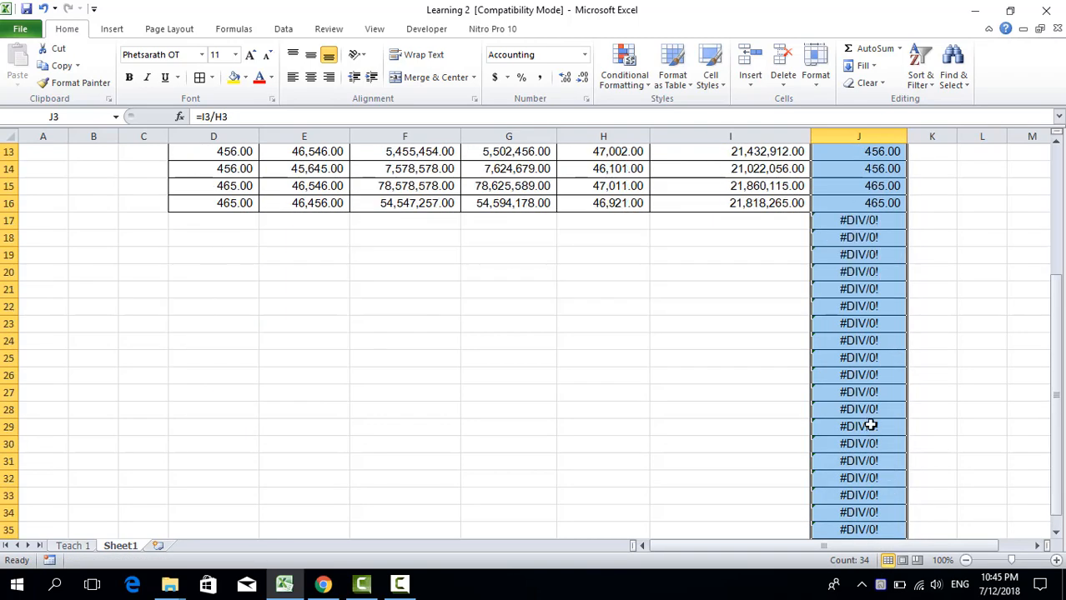
key("ctrl+z")
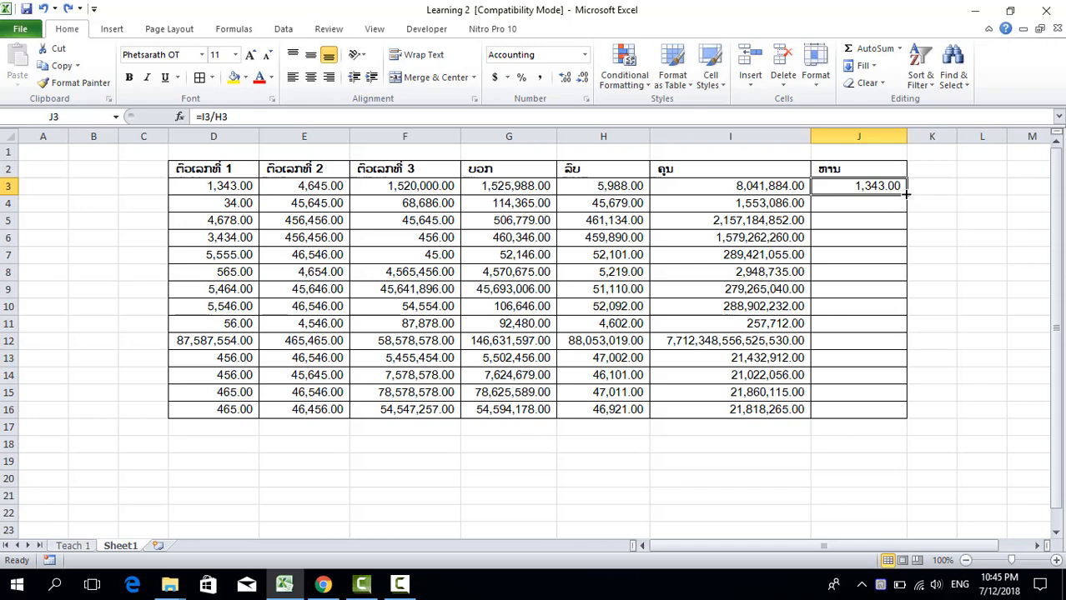
Auto-fill the division formula from J3 down to the table's last row, J16.
double_click(906, 193)
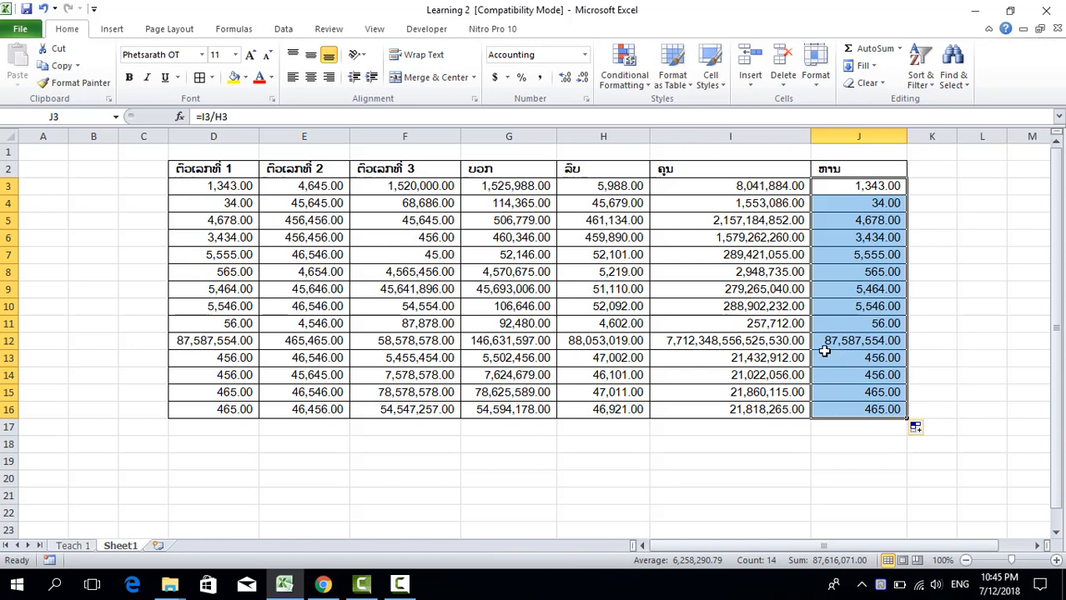
left_click(502, 168)
left_click(575, 167)
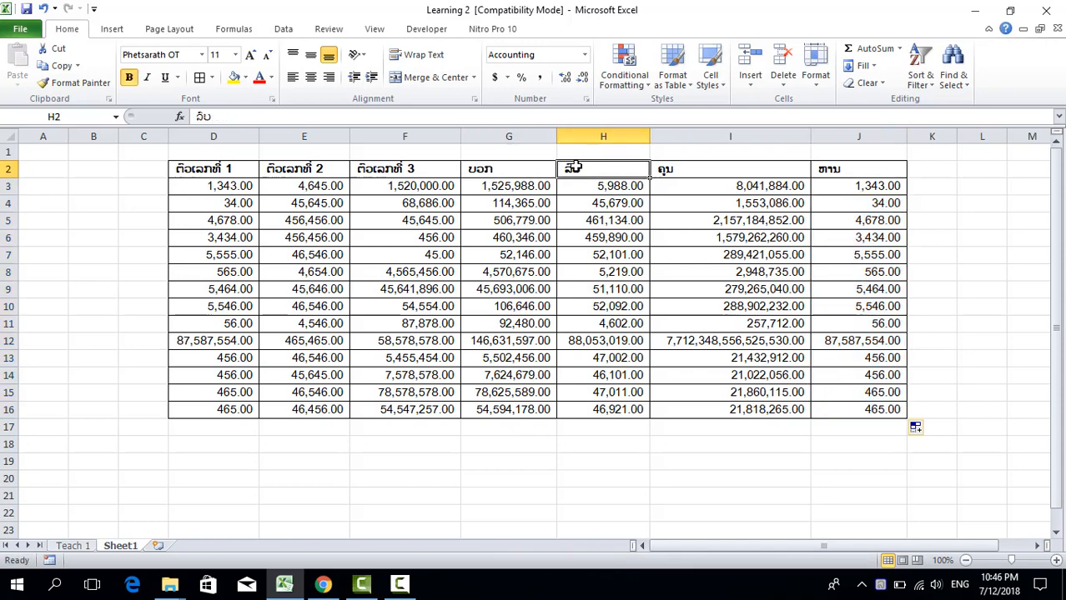
left_click(674, 171)
left_click(859, 182)
left_click(859, 167)
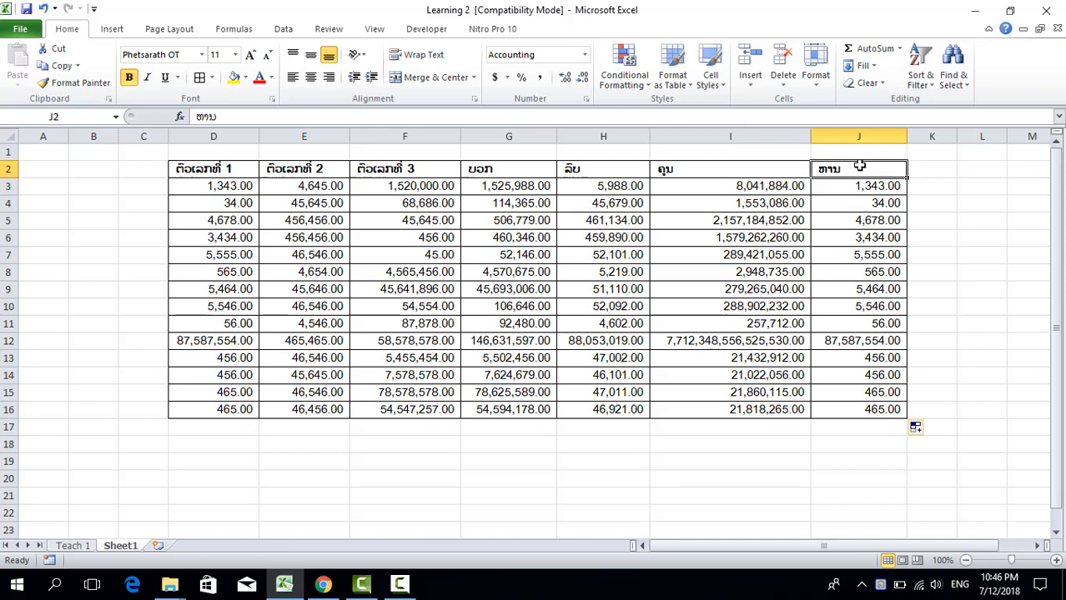